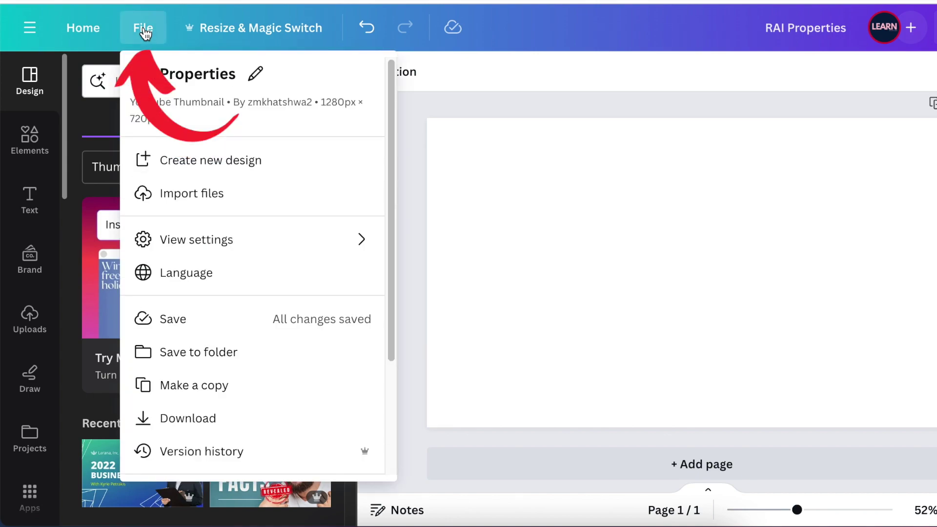
Enable Show rulers and guides from File > View settings.
mouse_move(200, 245)
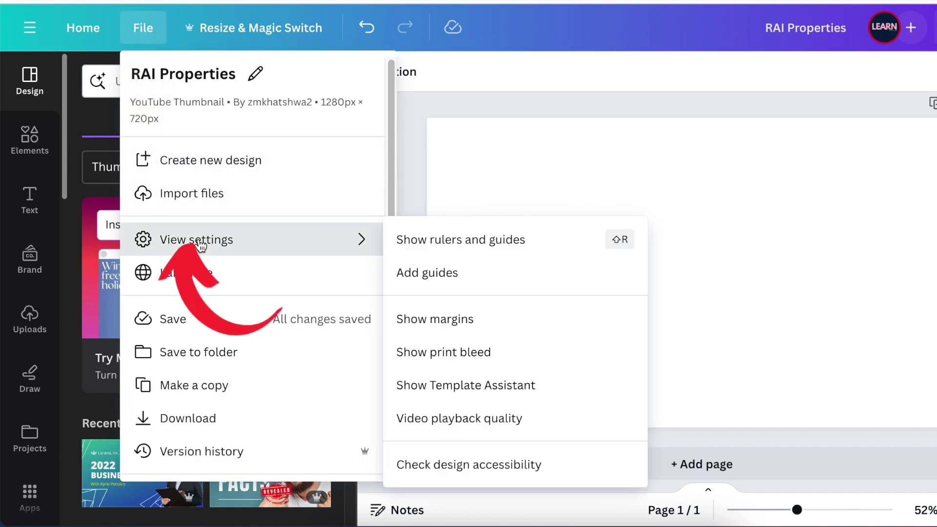
left_click(450, 248)
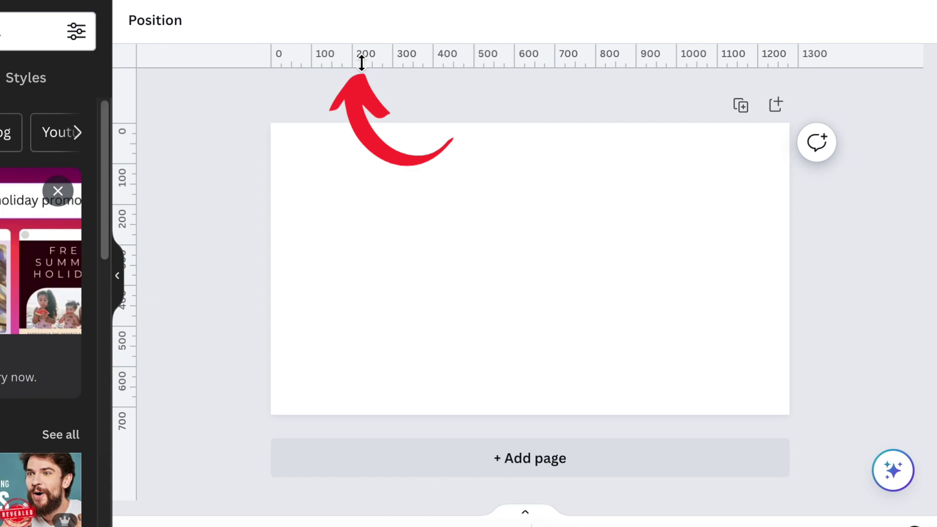
Drag out guides: a horizontal one near 200 px and vertical ones near 300 and 901 px.
left_click_drag(362, 66, 318, 215)
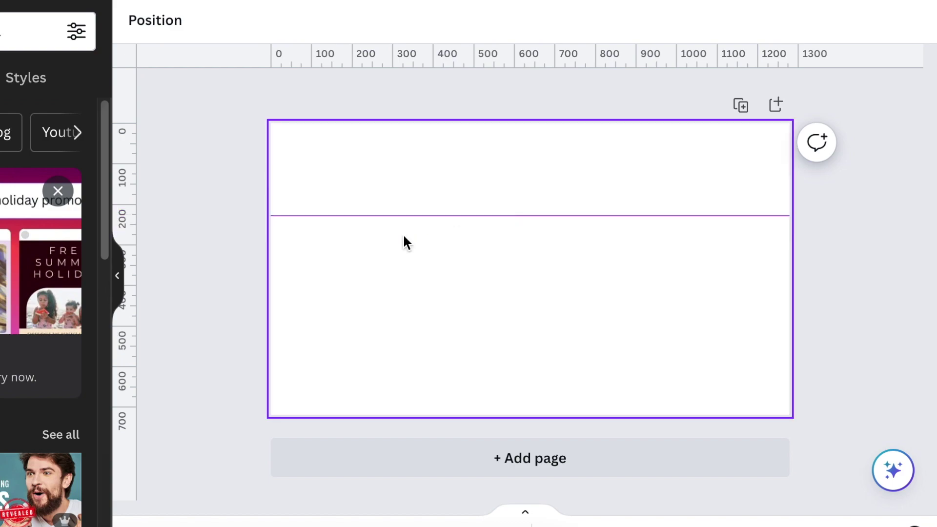
left_click_drag(145, 264, 460, 269)
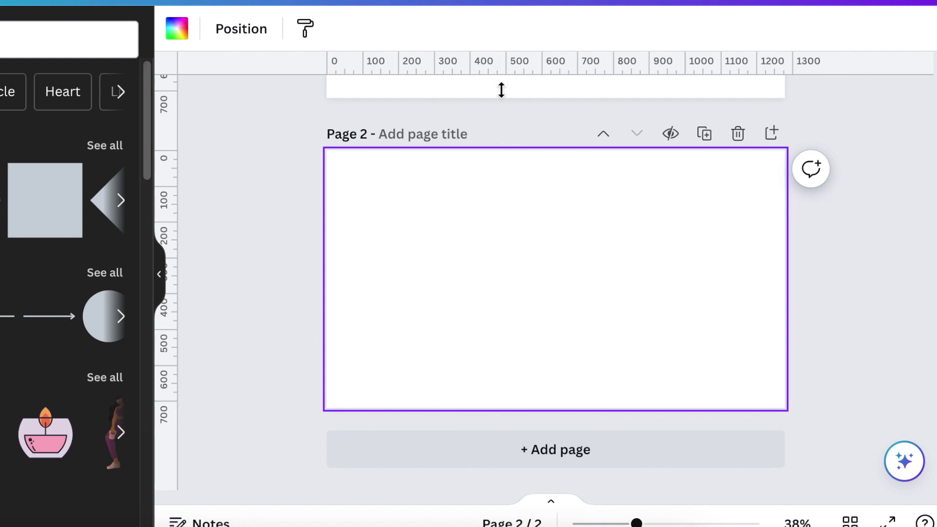
left_click_drag(501, 89, 504, 210)
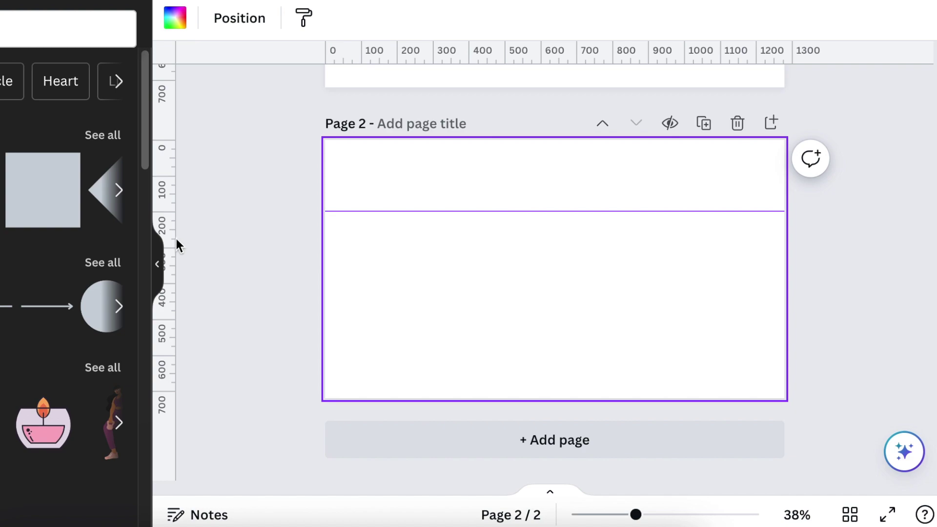
left_click_drag(171, 241, 651, 254)
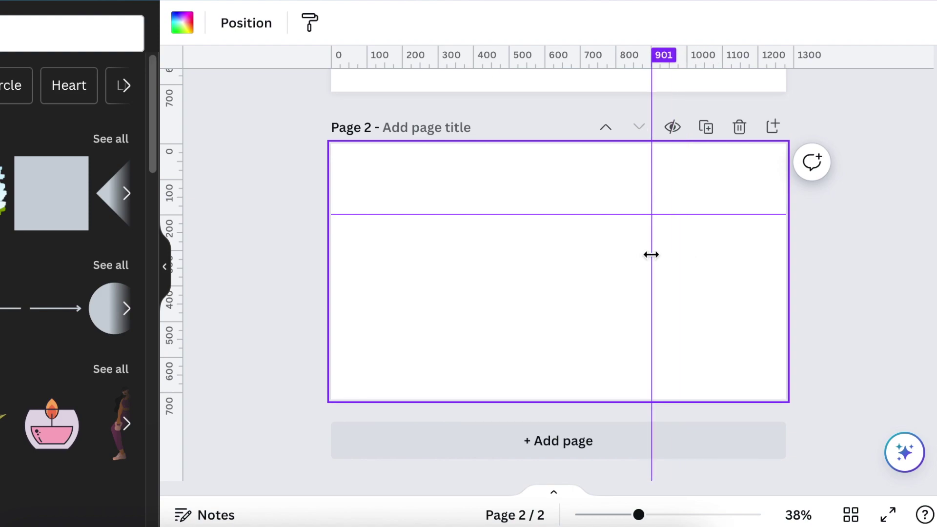
left_click_drag(174, 255, 439, 275)
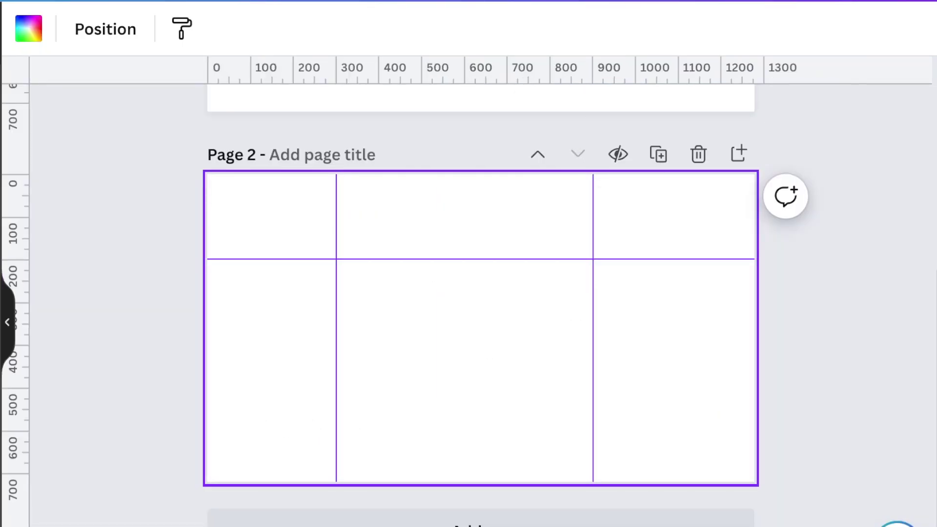
Add a vertical line of weight 10, sized to wall height, on the left guide.
key("l")
left_click_drag(460, 378, 532, 349)
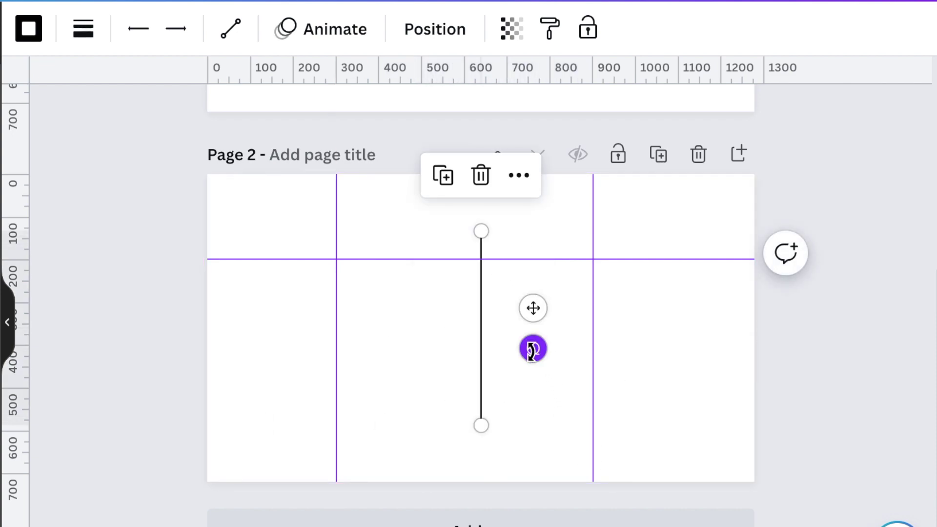
left_click_drag(517, 315, 371, 341)
left_click(84, 41)
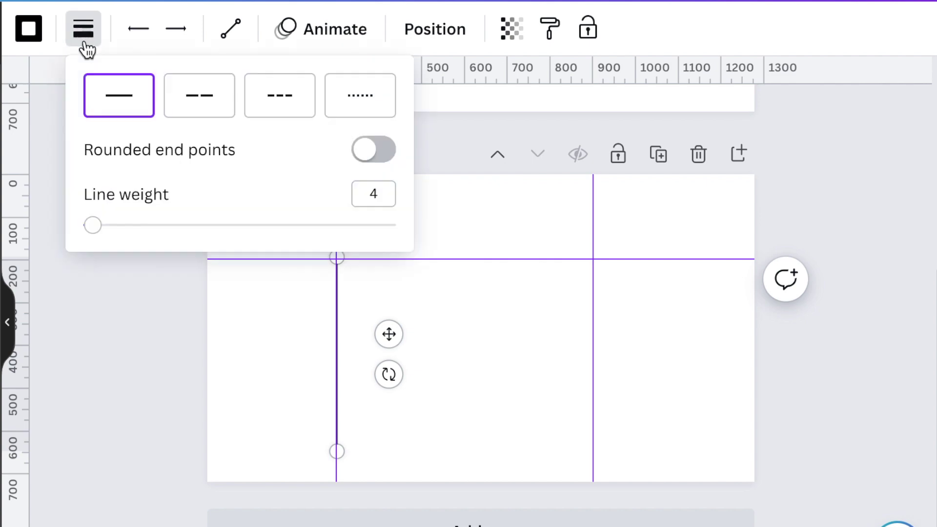
left_click_drag(92, 228, 112, 231)
left_click(382, 438)
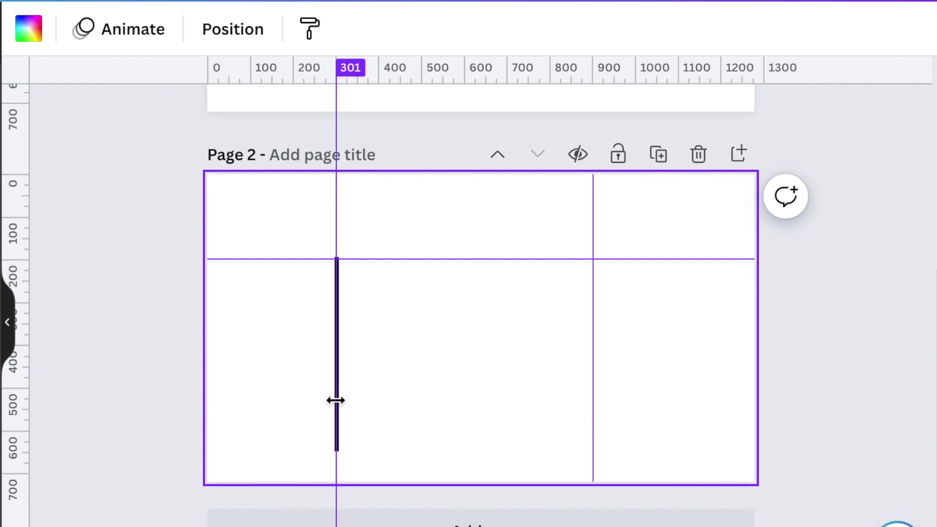
left_click_drag(332, 324, 306, 377)
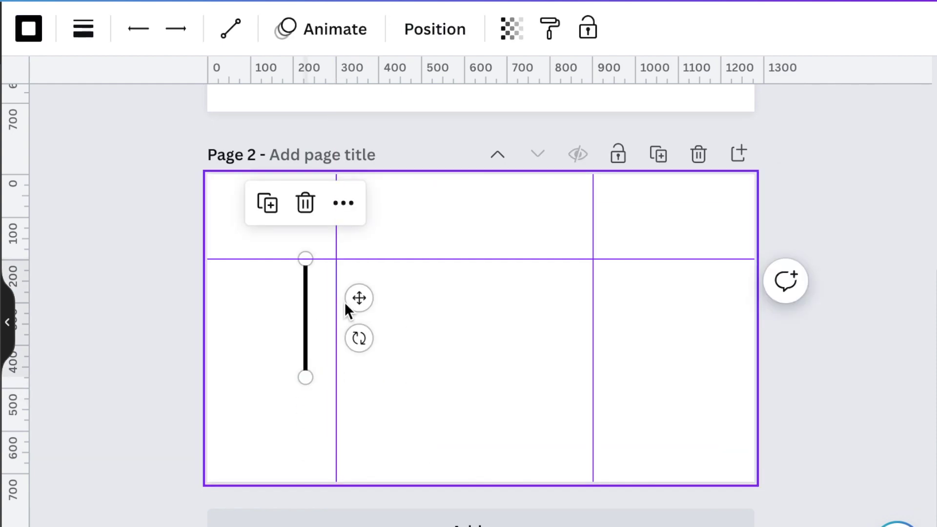
left_click_drag(360, 299, 385, 296)
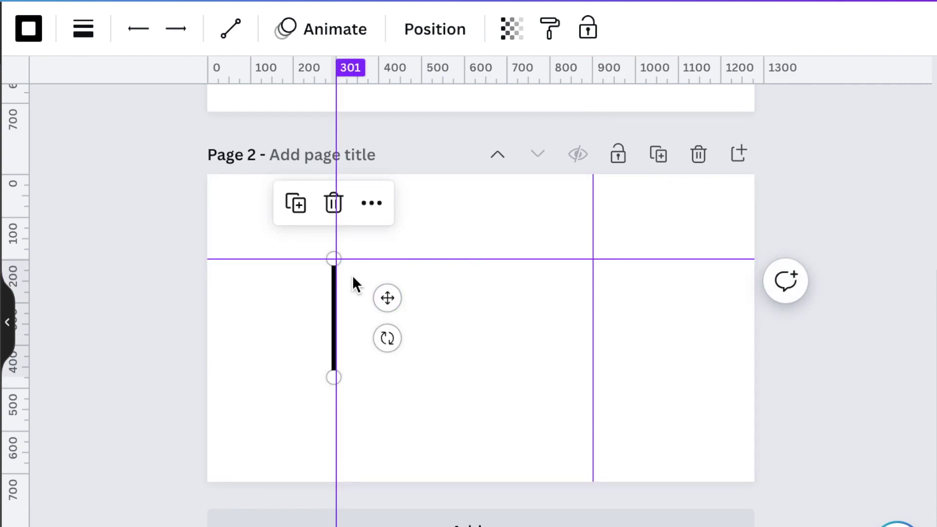
Duplicate the wall line onto the right guide, and tilt another copy into a roof slope.
left_click(301, 204)
left_click_drag(395, 304, 643, 295)
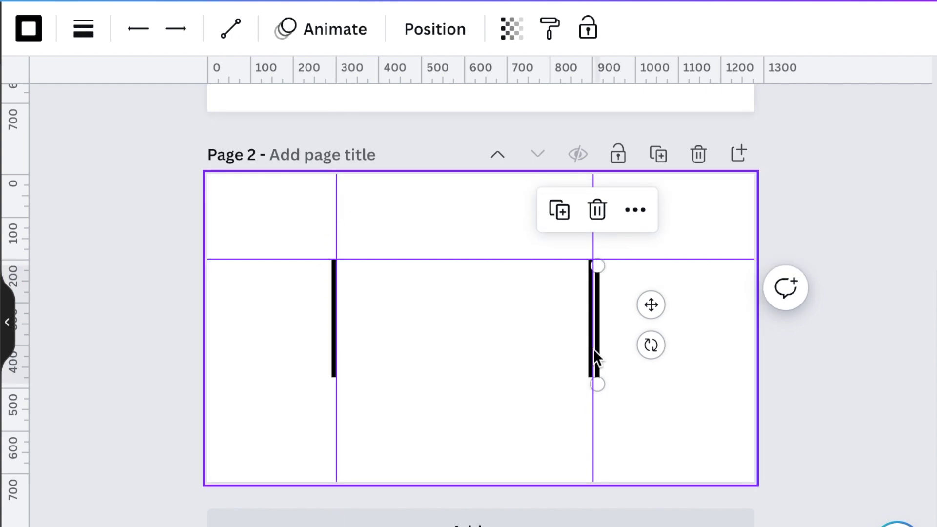
left_click_drag(648, 302, 441, 299)
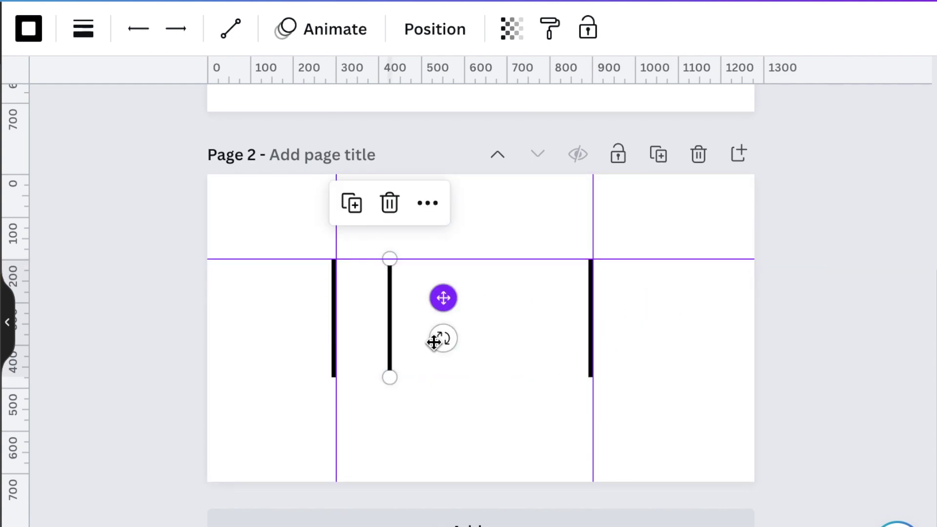
left_click_drag(441, 336, 425, 269)
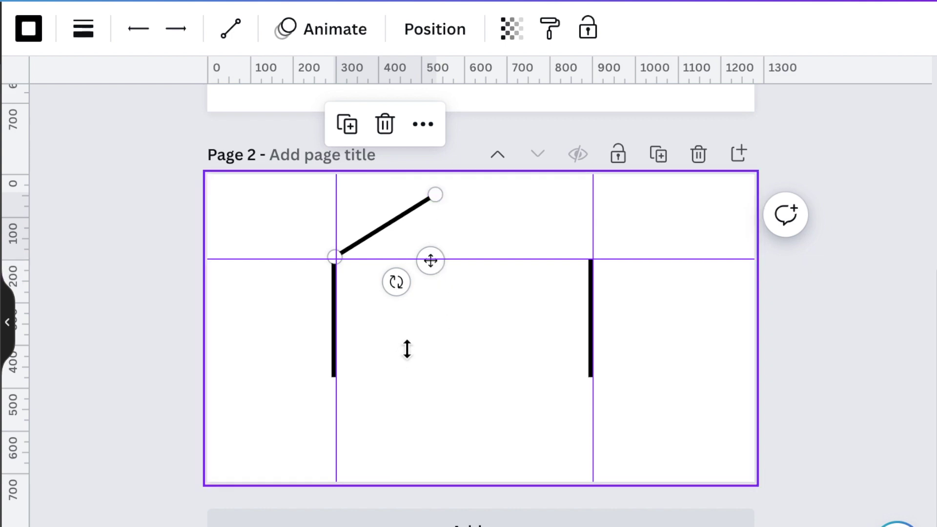
Add a centre guide at 601 and join two roof slopes at a peak there.
left_click_drag(17, 376, 463, 382)
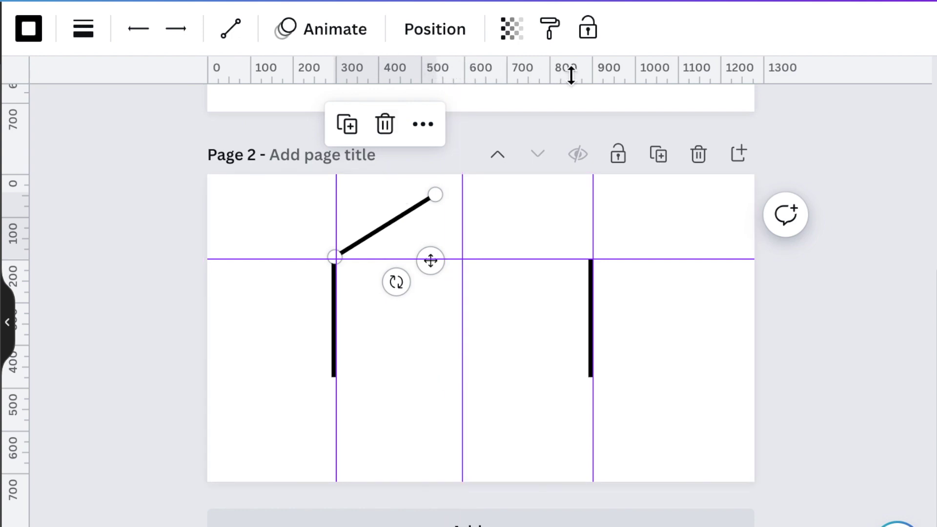
left_click_drag(462, 364, 465, 185)
left_click_drag(435, 194, 455, 215)
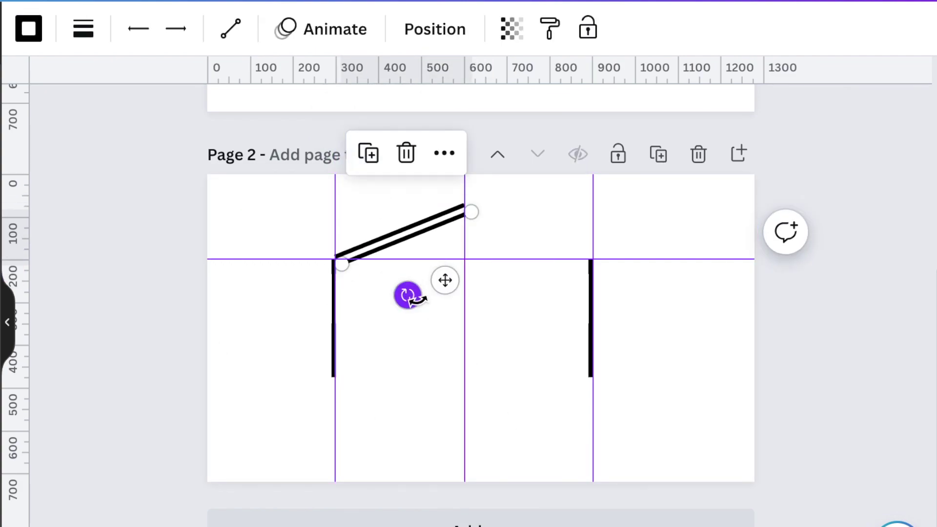
left_click_drag(514, 318, 446, 209)
left_click_drag(410, 180, 534, 176)
left_click(652, 411)
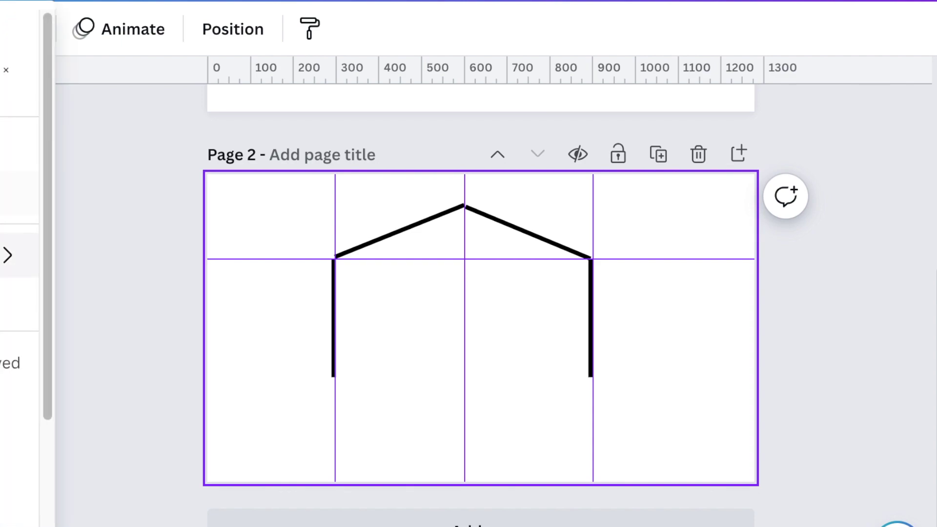
Hide the guides, tidy the left roof line's end, and select all outline lines.
mouse_move(19, 255)
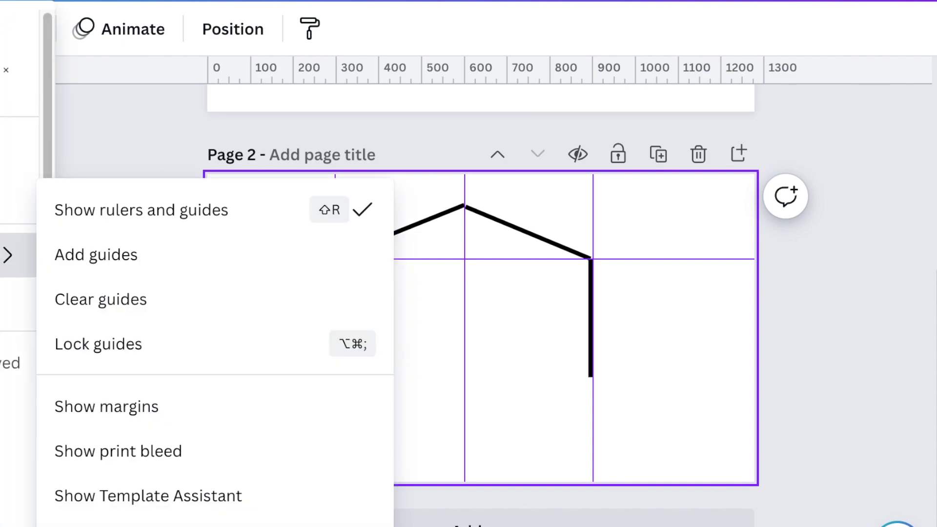
left_click(364, 211)
left_click(480, 426)
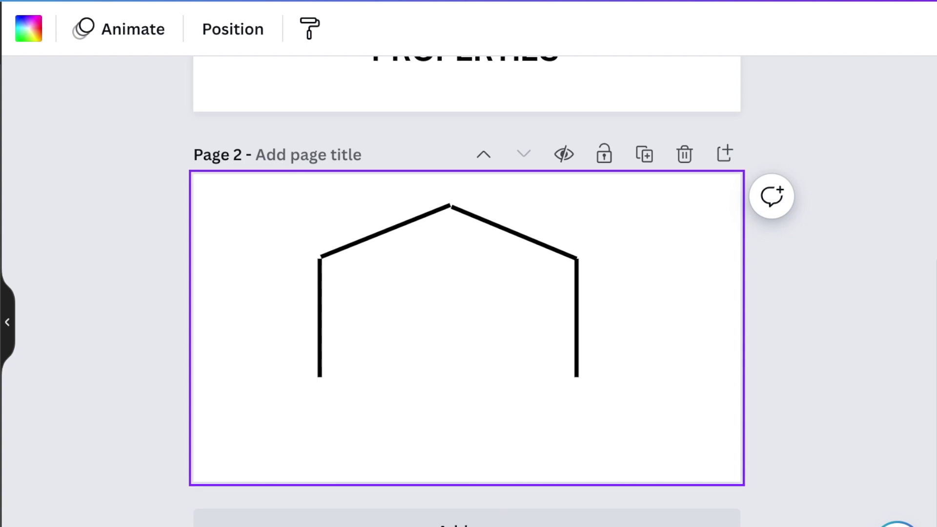
scroll(462, 286, "up", 10)
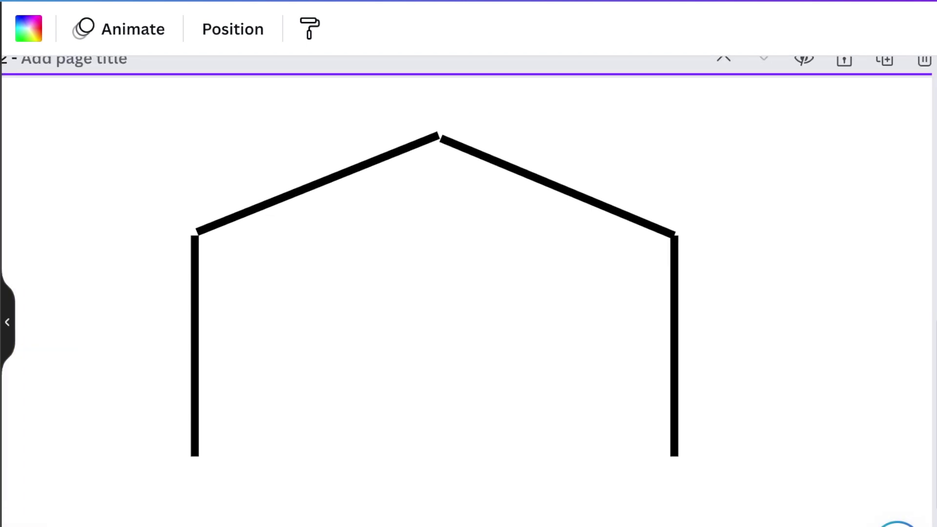
scroll(435, 252, "up", 2)
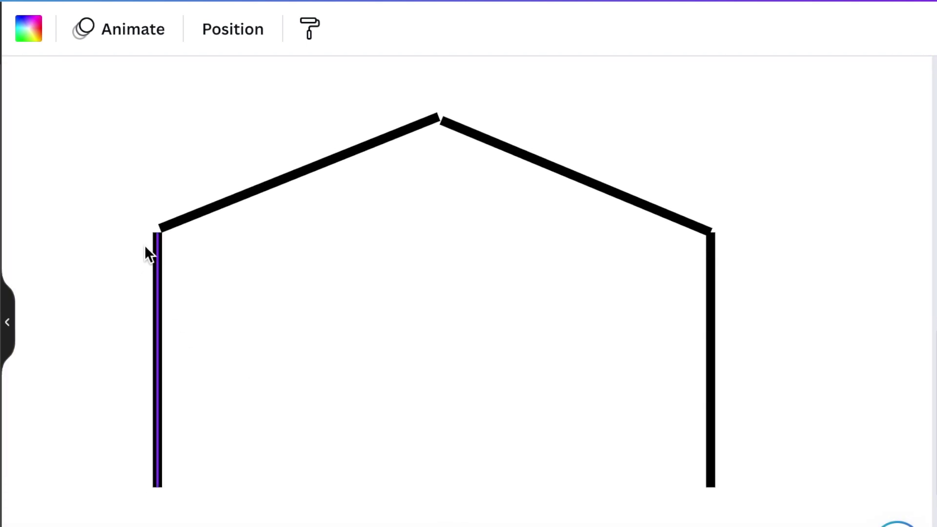
left_click(170, 223)
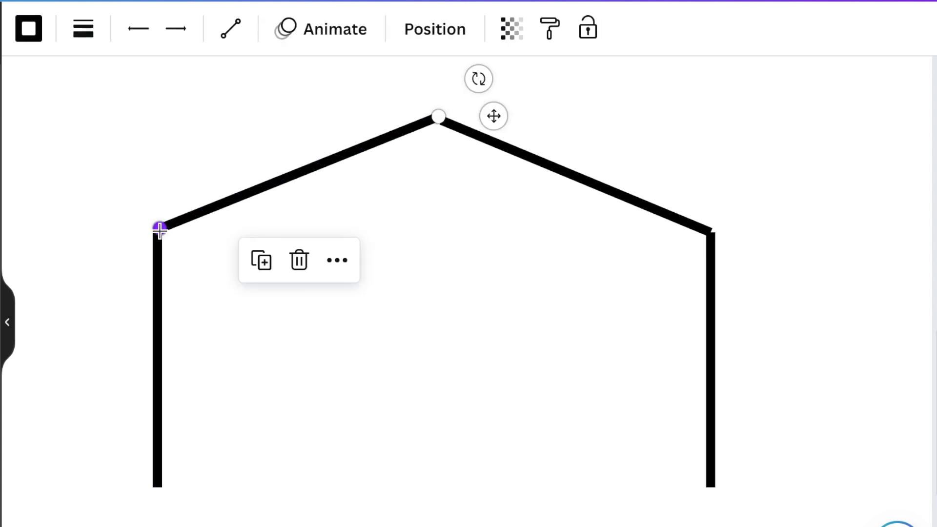
left_click_drag(159, 230, 157, 232)
left_click(203, 342)
left_click(421, 122)
key("Escape")
key("ctrl+minus")
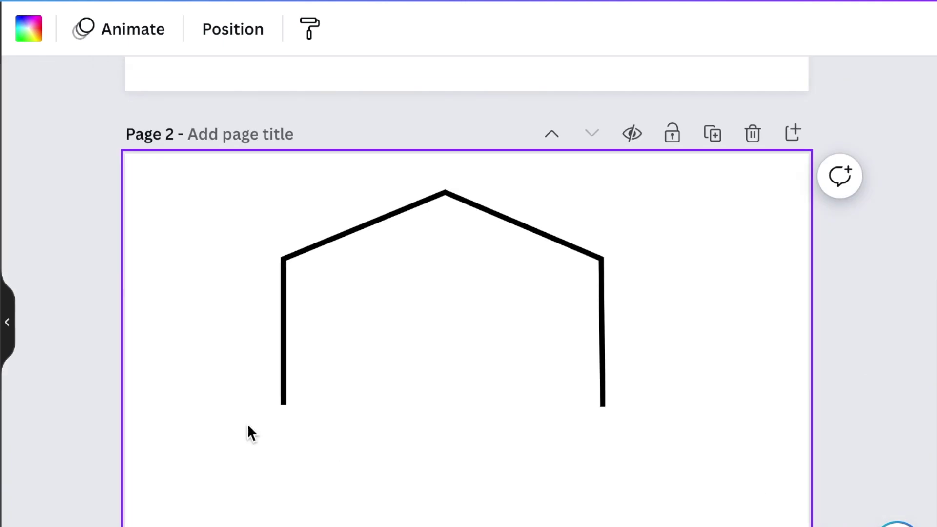
left_click_drag(167, 202, 694, 482)
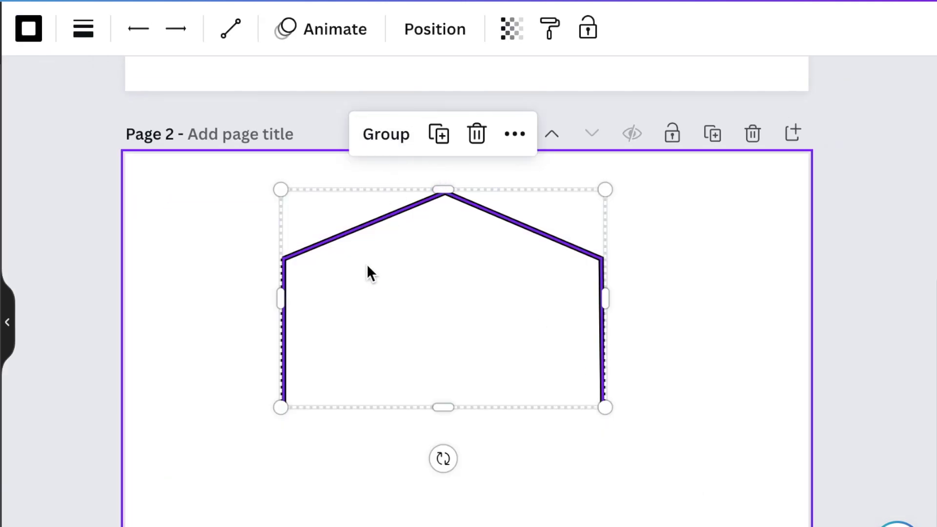
Group the house outline, duplicate it, and centre a smaller copy inside the original.
left_click(391, 140)
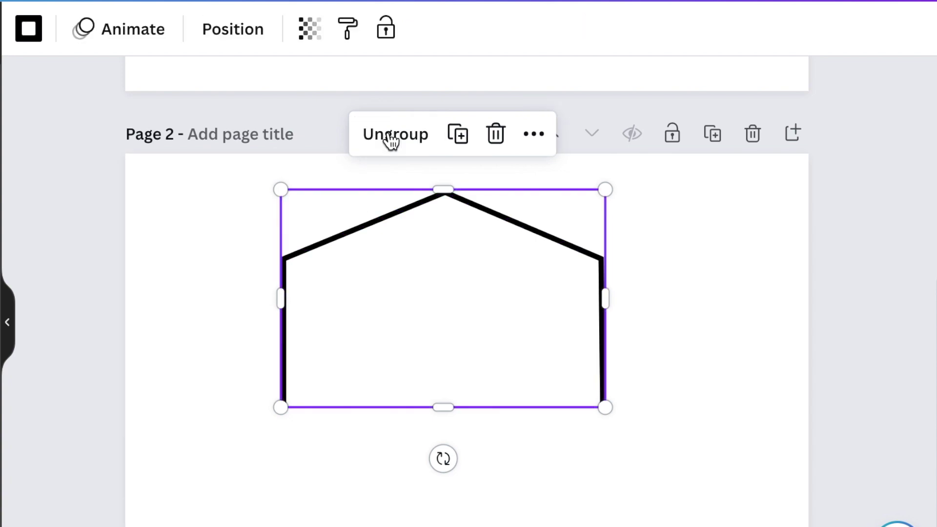
left_click(454, 137)
left_click_drag(477, 265, 478, 327)
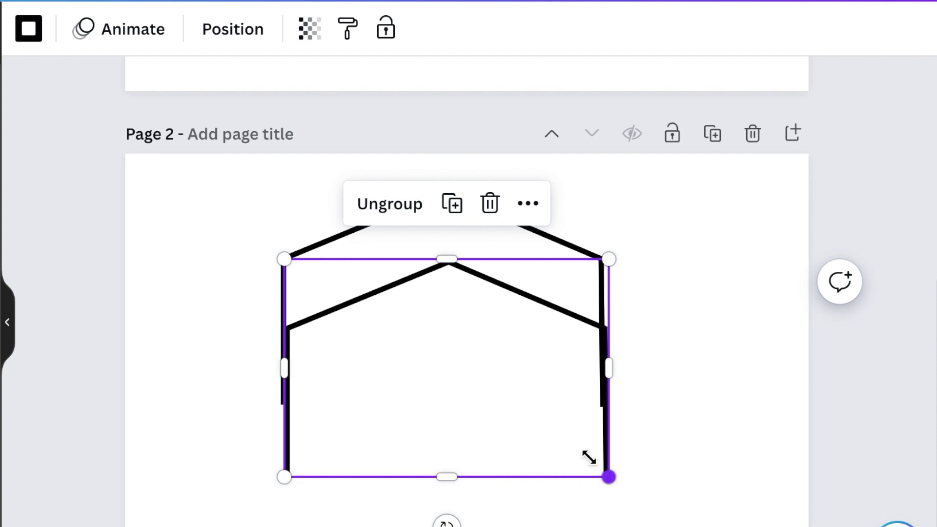
left_click_drag(589, 458, 543, 408)
left_click_drag(477, 364, 499, 340)
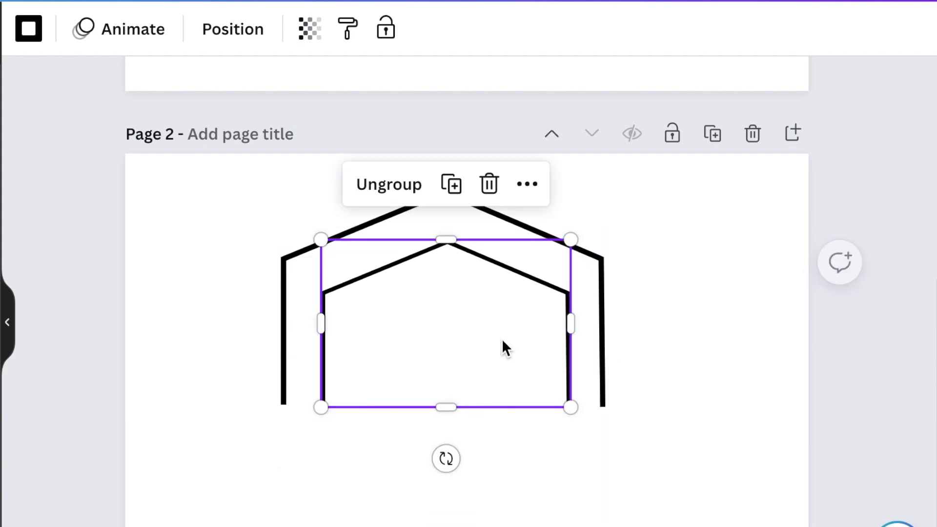
left_click(689, 437)
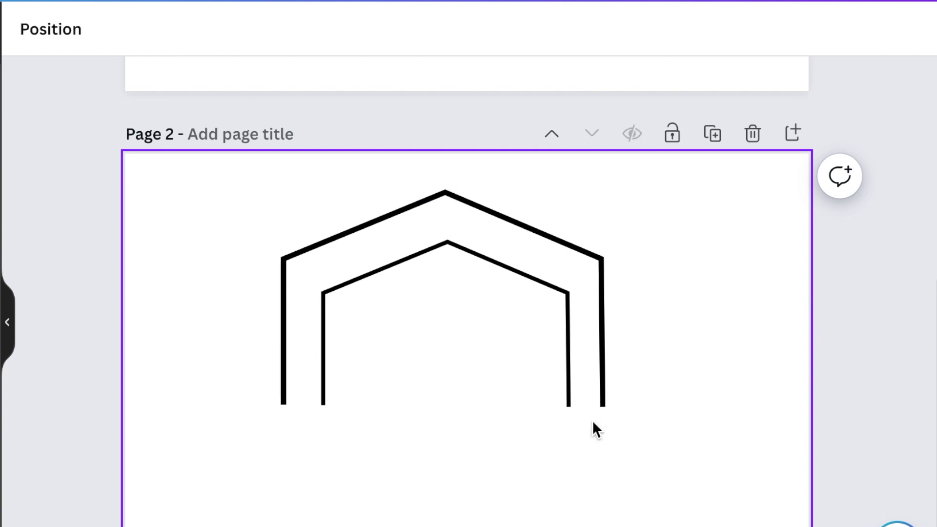
key("t")
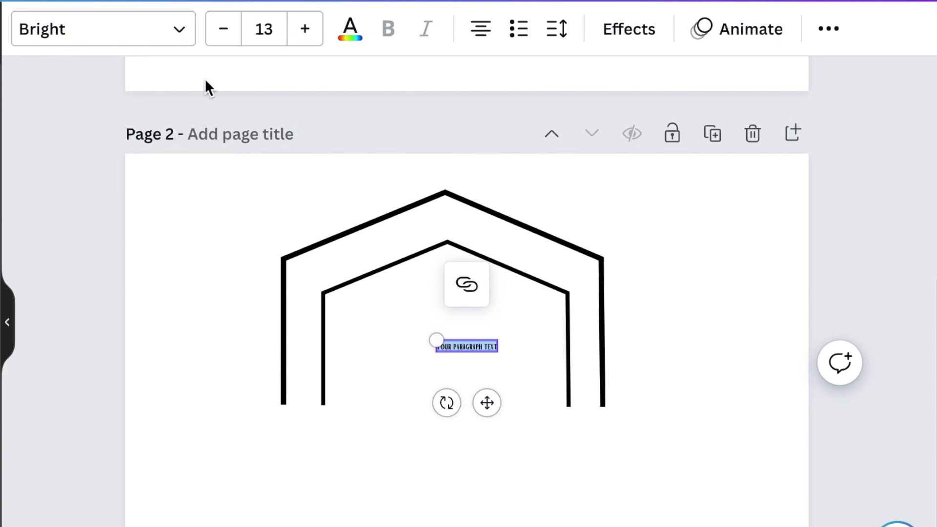
Add 'RAI' in the Horizon font, sized and centred inside the house outline.
left_click(179, 38)
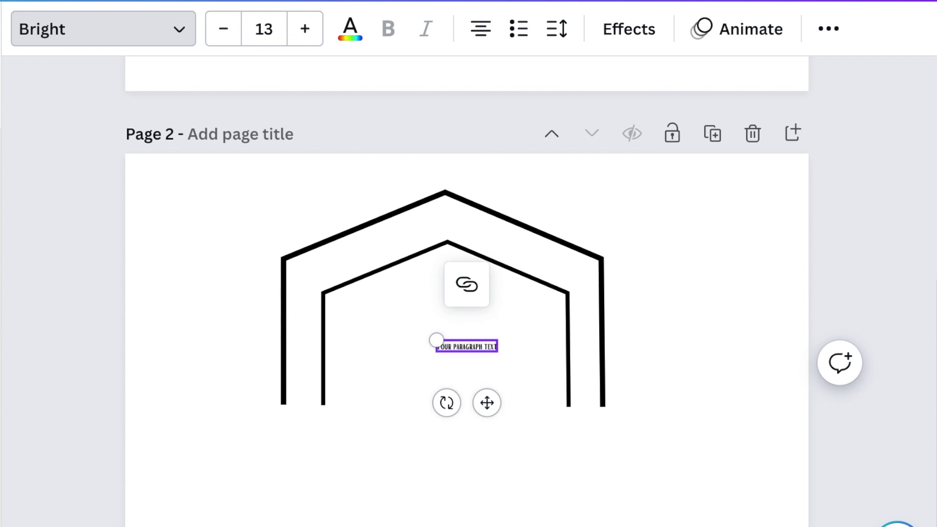
key("ctrl+a")
type("RAI")
left_click_drag(455, 339, 196, 273)
left_click_drag(377, 324, 468, 402)
left_click_drag(305, 312, 357, 324)
left_click_drag(438, 380, 429, 385)
key("Up")
key("Up")
key("Up")
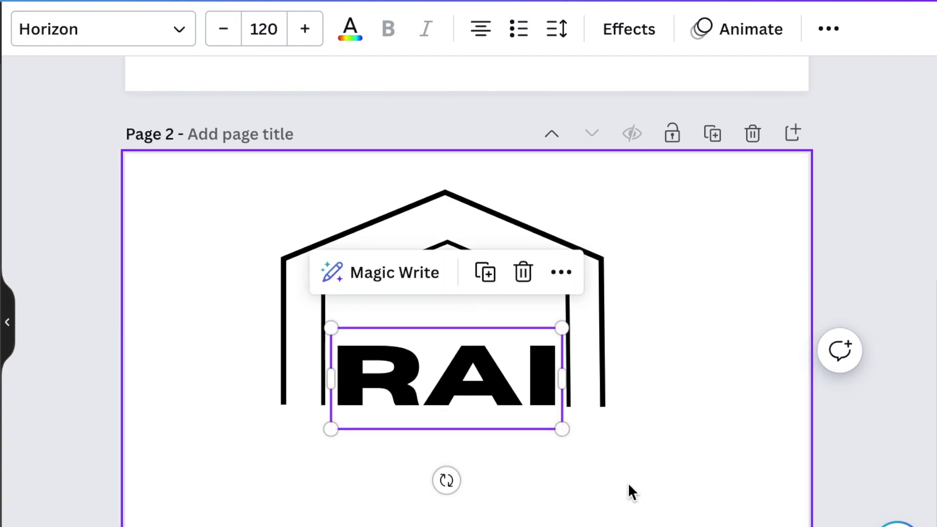
Add 'PROPERTIES' in Open Sauce, sized and centred beneath RAI.
key("t")
key("Escape")
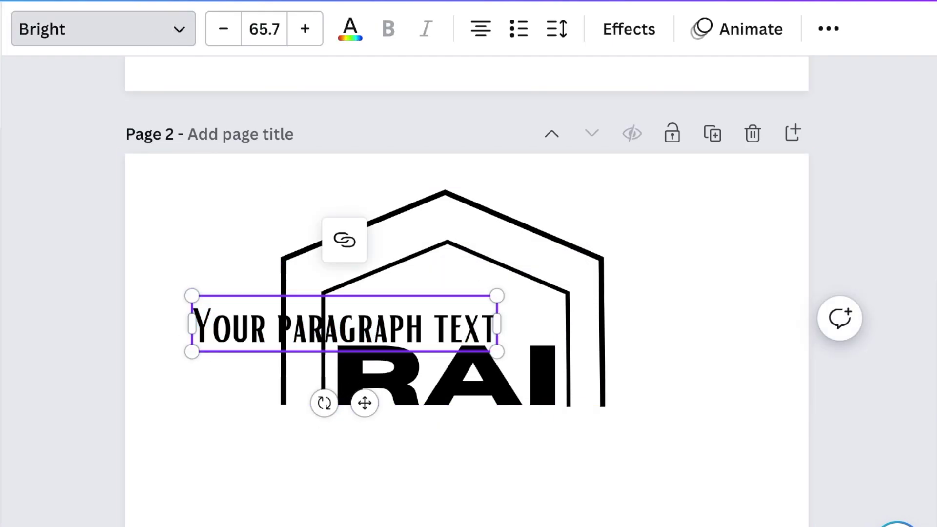
left_click(253, 327)
key("ctrl+a")
type("PROPERTIES")
left_click_drag(362, 414, 438, 519)
left_click_drag(561, 462, 616, 474)
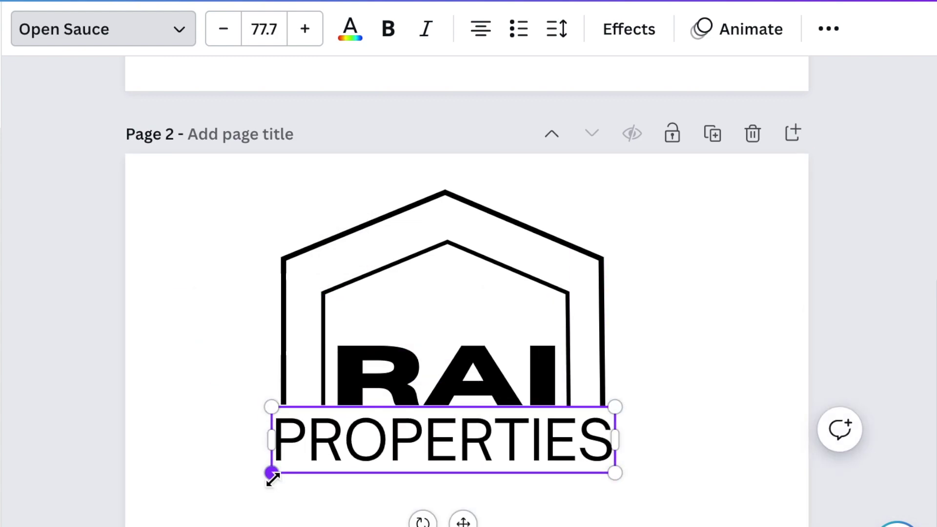
left_click_drag(273, 470, 280, 468)
left_click_drag(571, 444, 567, 444)
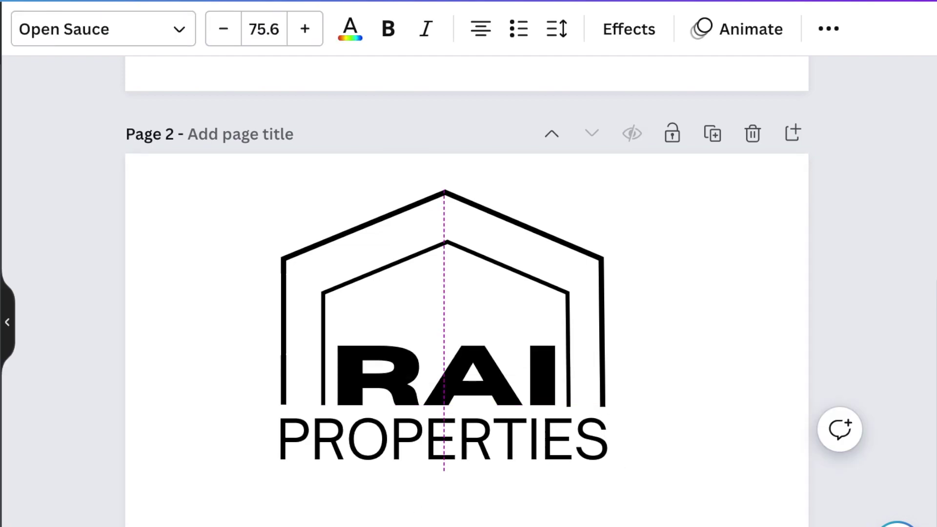
left_click(628, 496)
Colour the RAI lettering red and add a blank third page.
left_click(444, 375)
left_click(350, 29)
left_click(42, 288)
left_click(236, 476)
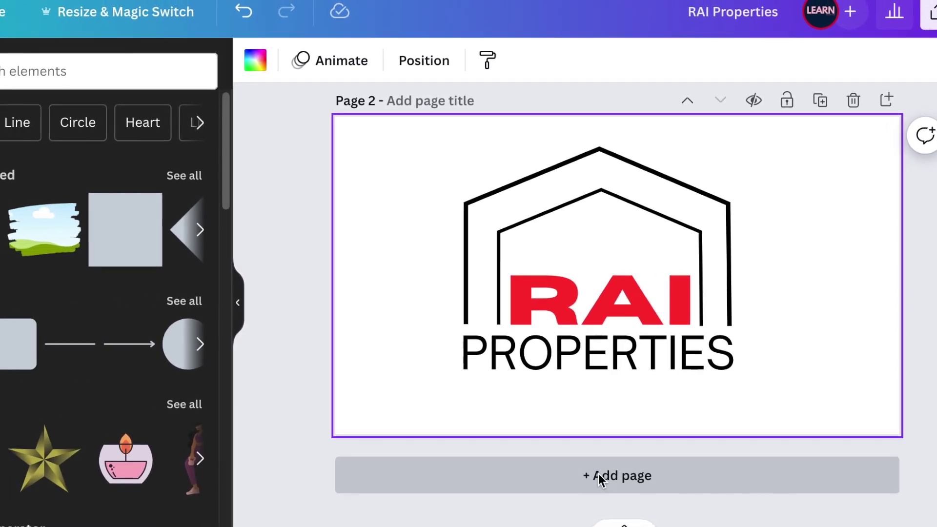
left_click(598, 474)
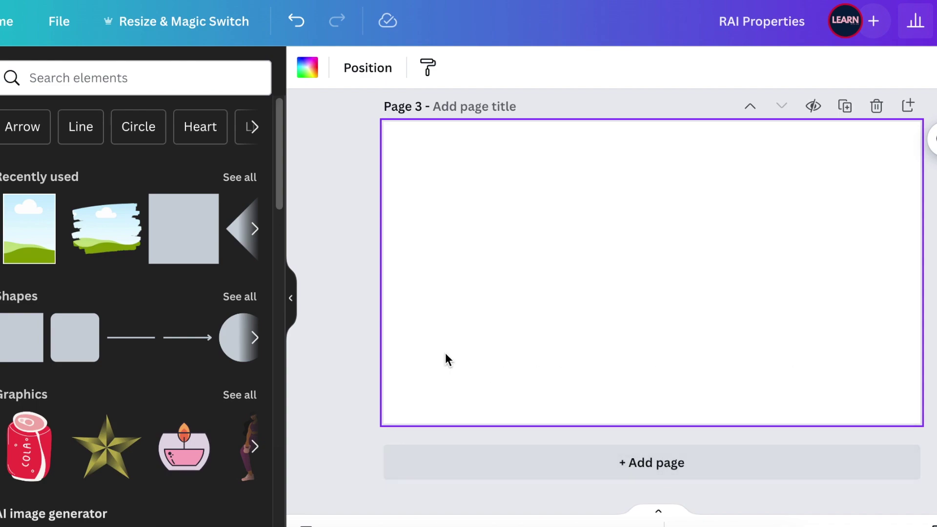
Add an enlarged text box reading 'RAI' at the centre of page 3.
key("t")
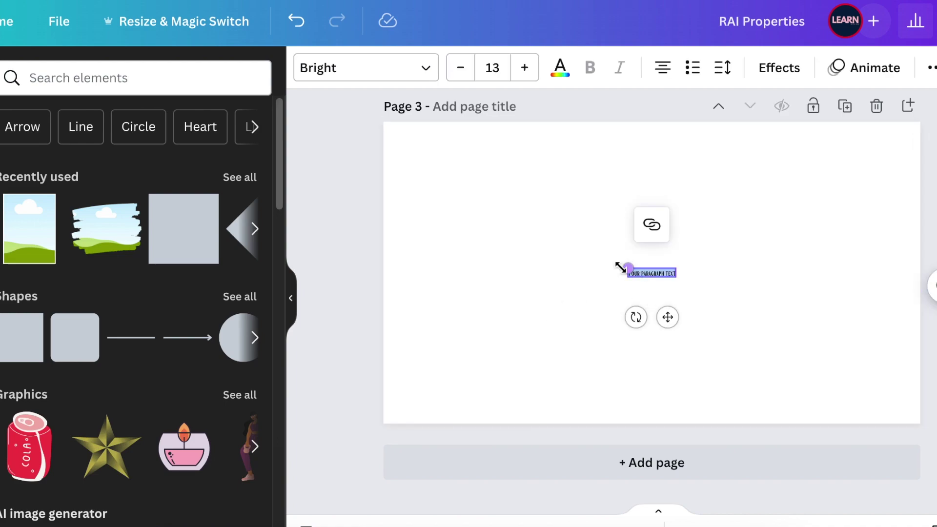
left_click_drag(626, 267, 339, 234)
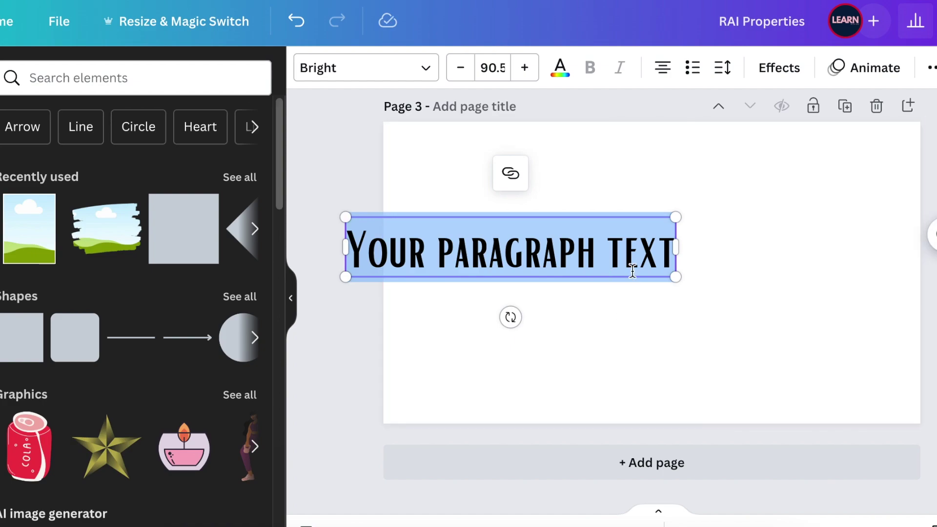
left_click_drag(630, 263, 780, 288)
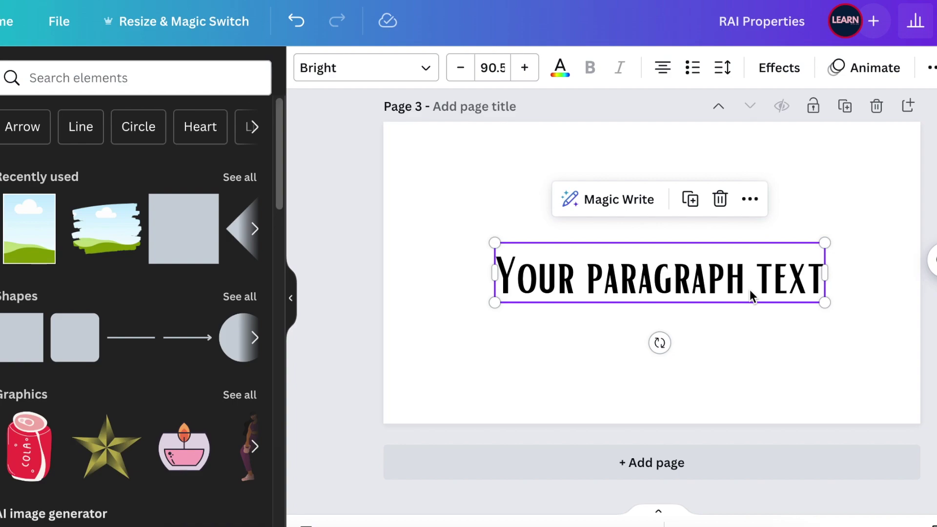
double_click(677, 288)
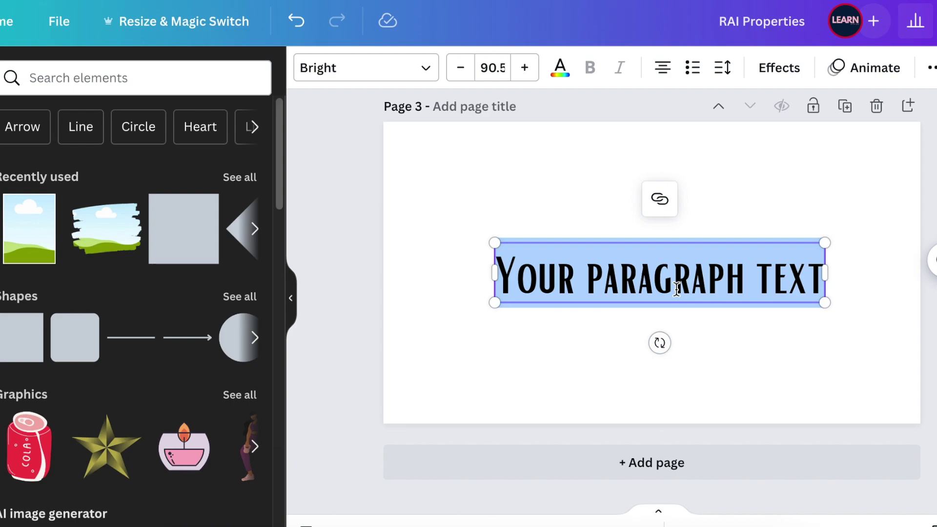
type("RAI")
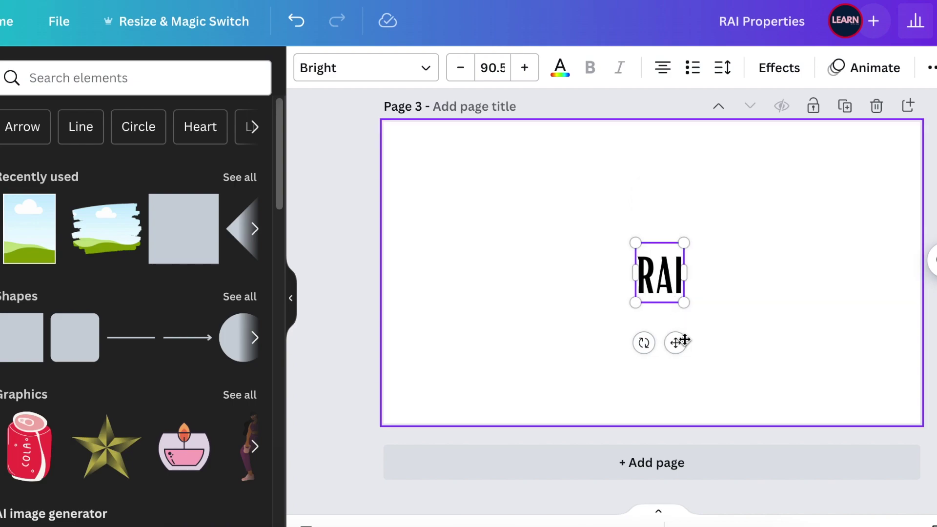
Search 'ARCH' and apply the Archicoco stencil font to RAI.
left_click(405, 81)
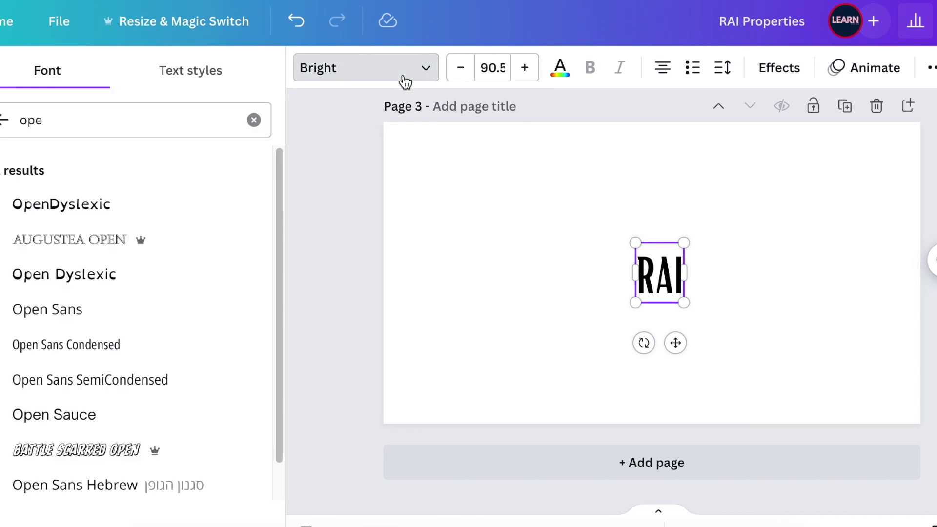
left_click(254, 120)
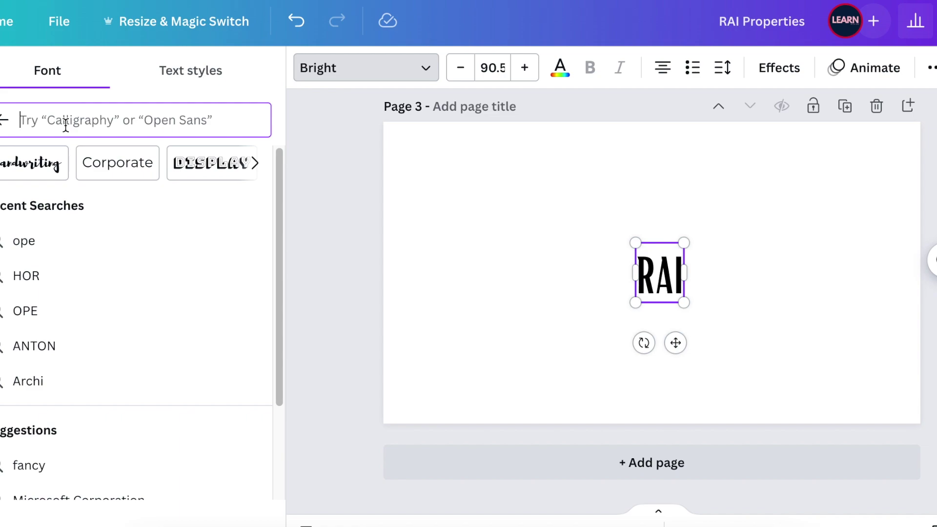
type("ARCH")
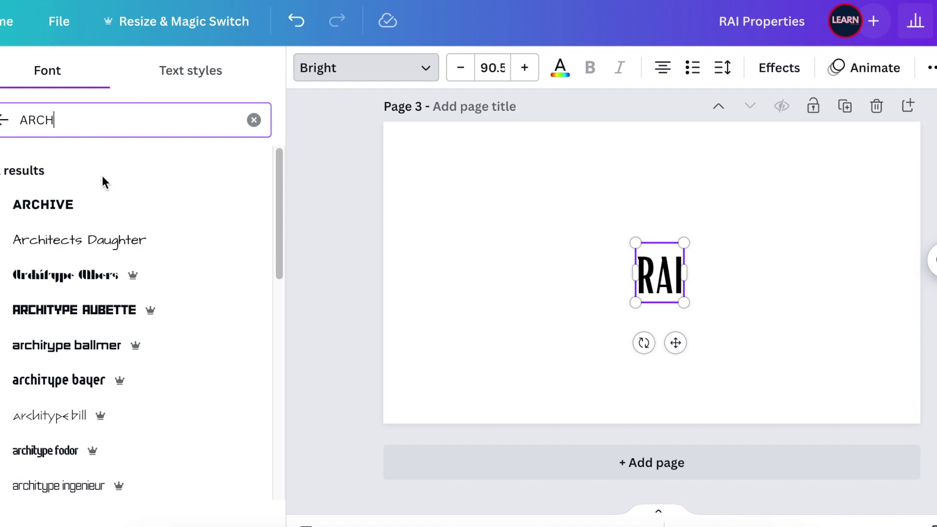
scroll(103, 193, "down", 1)
scroll(104, 199, "down", 6)
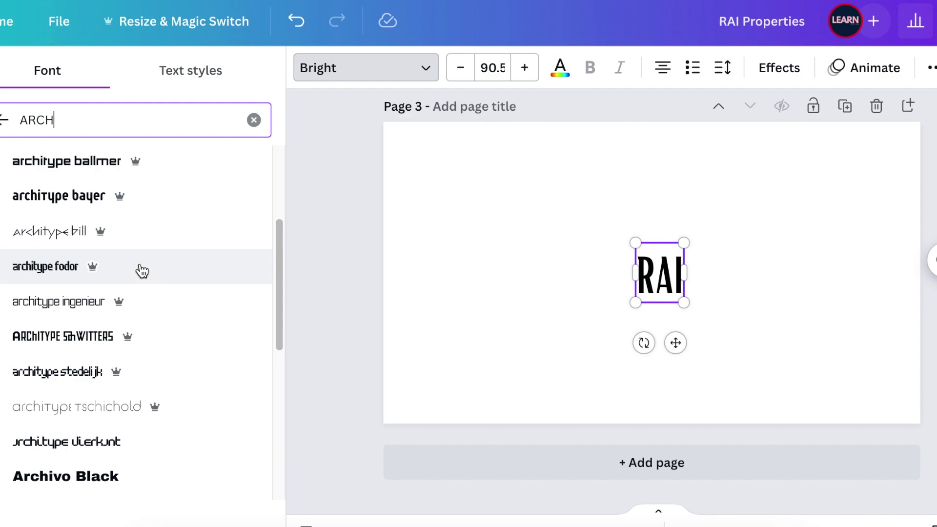
scroll(141, 272, "down", 12)
left_click(88, 384)
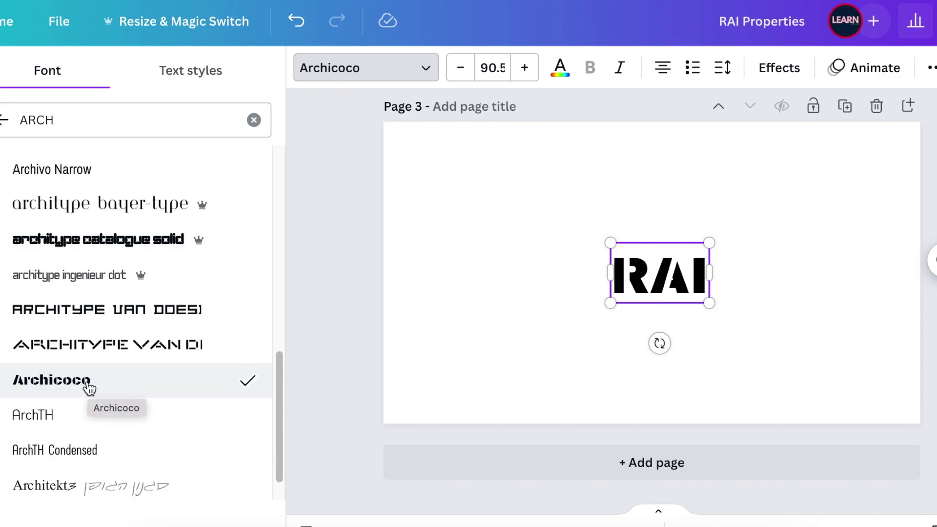
Set the RAI text colour to red.
left_click(560, 68)
left_click(147, 173)
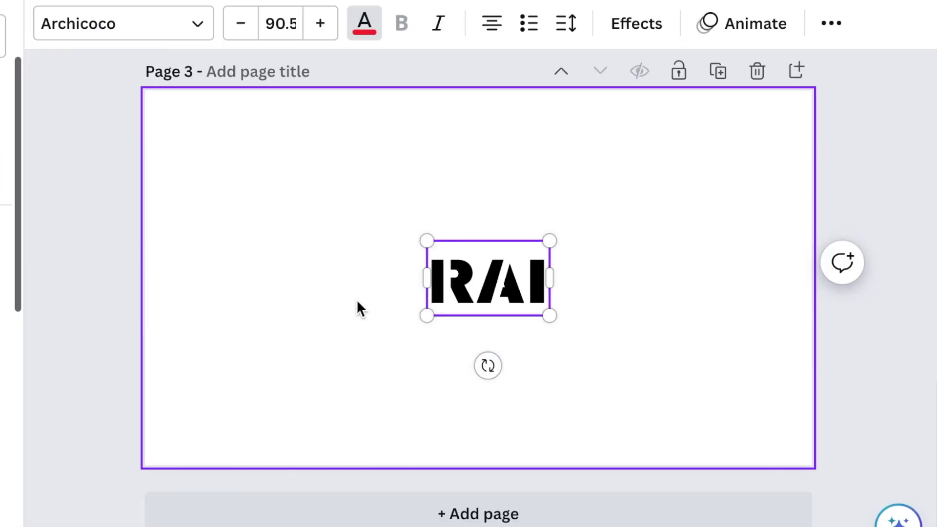
left_click(573, 372)
left_click(531, 291)
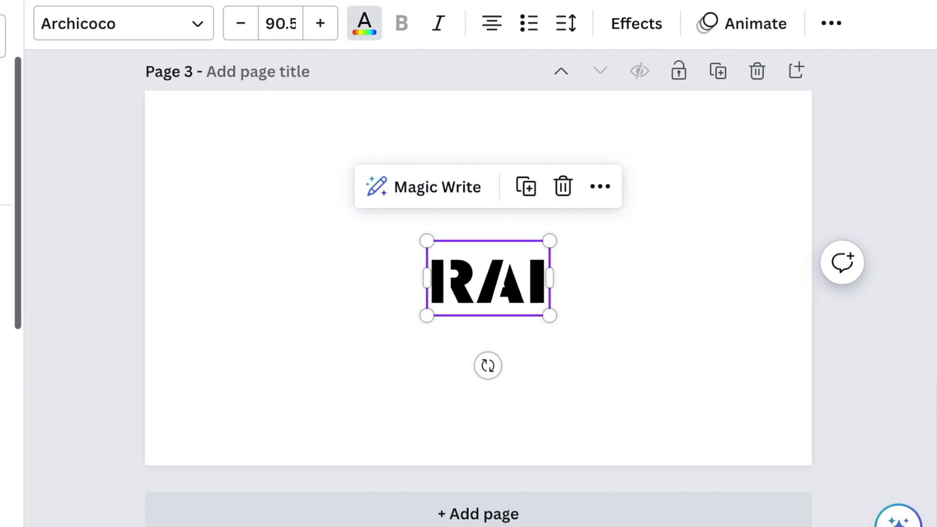
Enlarge the red RAI to size 324 and centre it on page 3.
left_click_drag(426, 242, 72, 190)
left_click_drag(549, 316, 582, 335)
left_click_drag(548, 287, 658, 339)
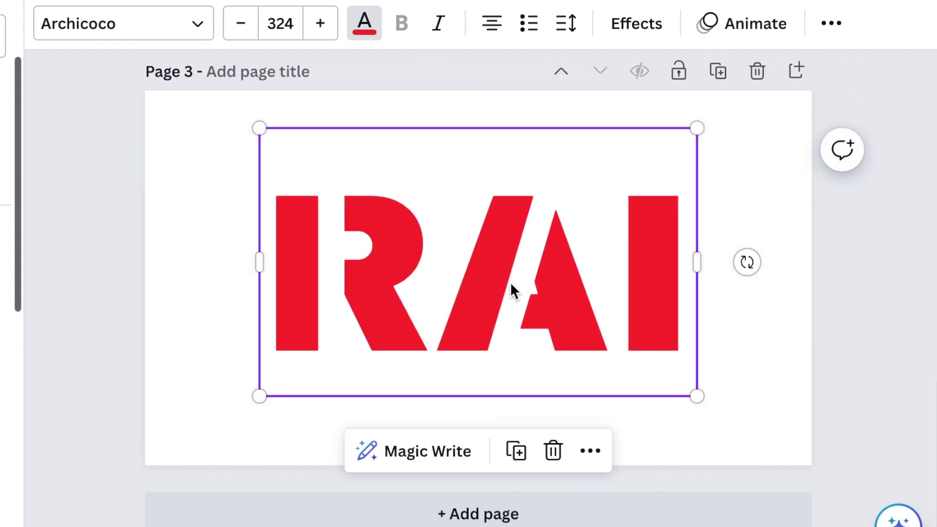
left_click(540, 267)
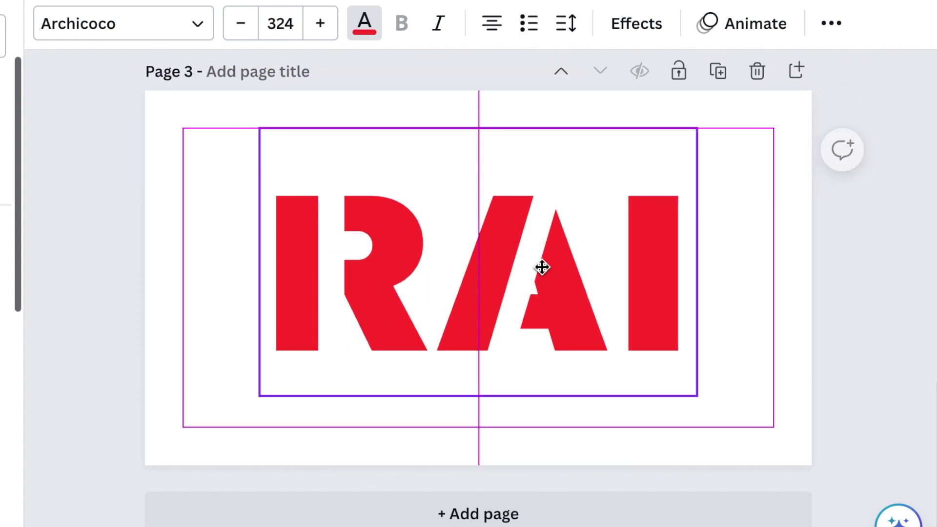
left_click(739, 405)
Add 'PROPERTIES' beneath RAI in Open Sauce with letter spacing 44.
key("t")
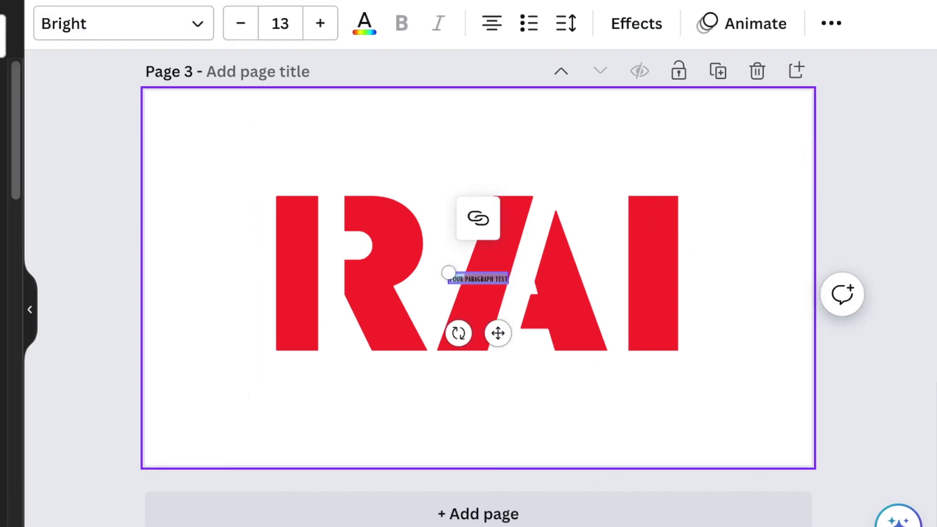
left_click_drag(444, 270, 84, 253)
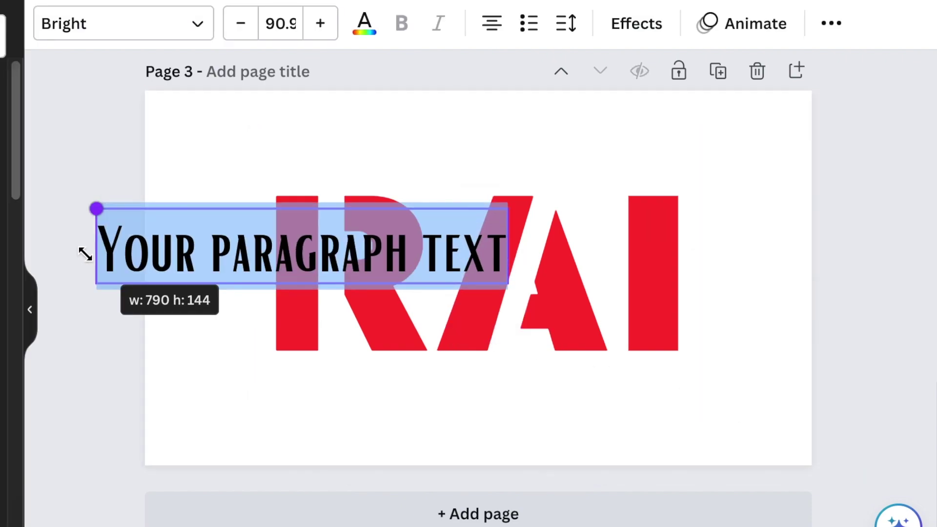
left_click_drag(303, 293, 369, 379)
double_click(369, 379)
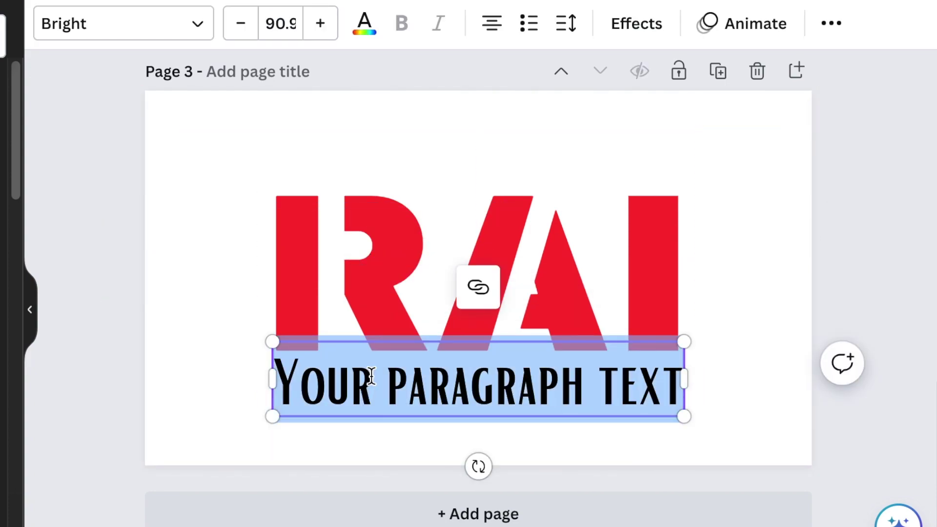
type("PROPERTIES")
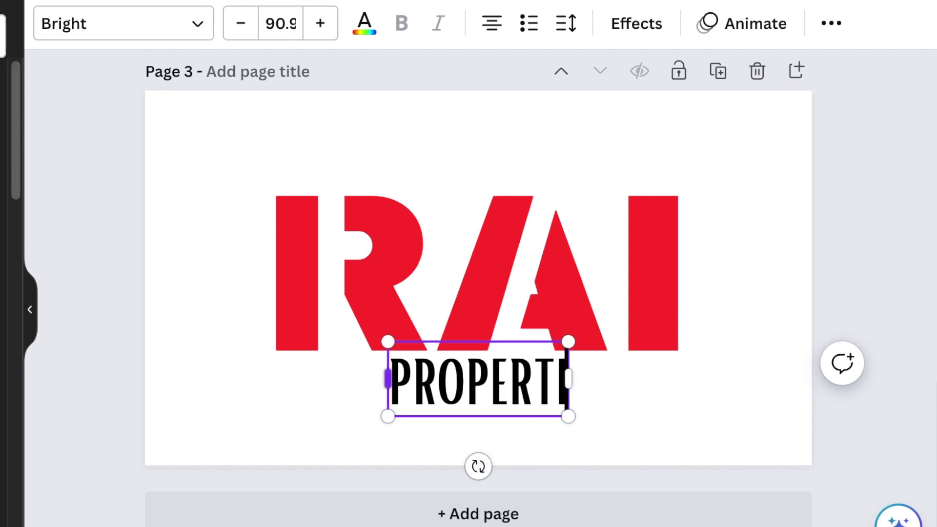
left_click(194, 30)
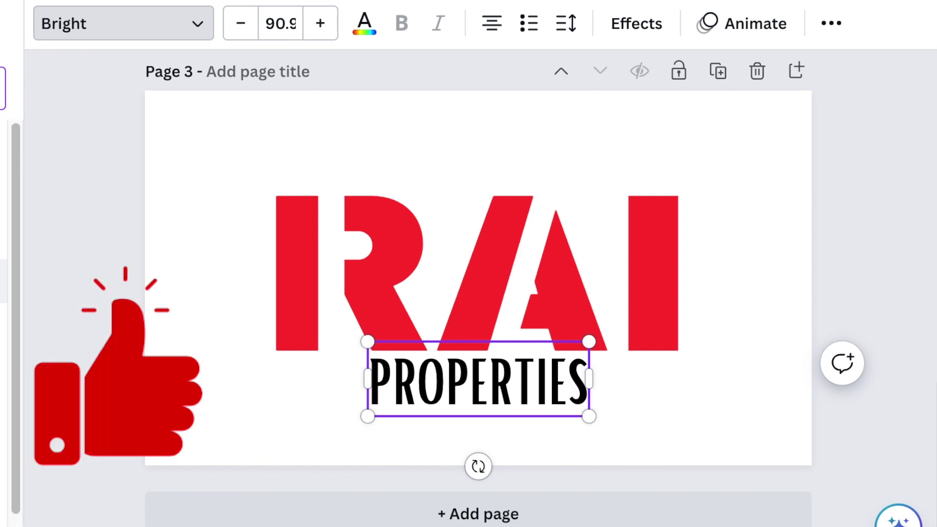
left_click(566, 23)
left_click_drag(620, 115, 630, 109)
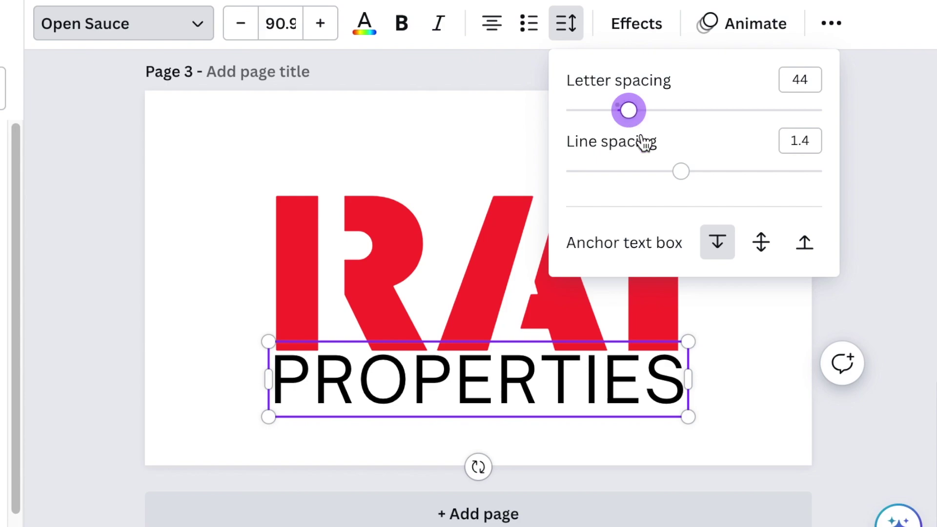
left_click(758, 390)
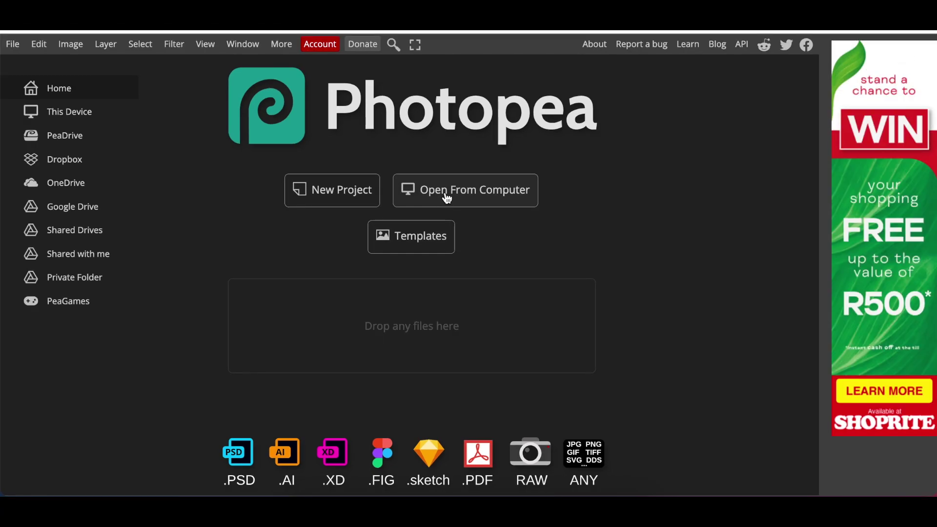
Open the Black Wall Logo Mockup Sofa PSD from the external drive.
left_click(446, 192)
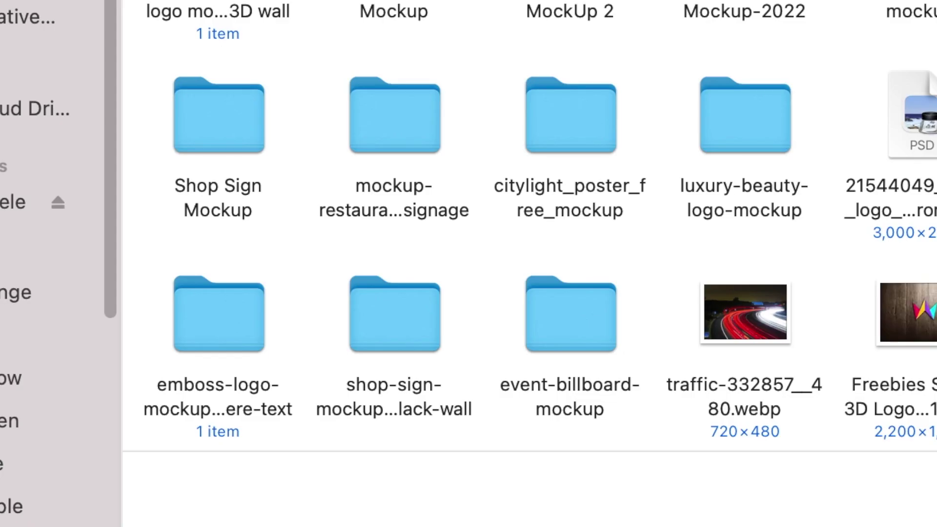
left_click(29, 202)
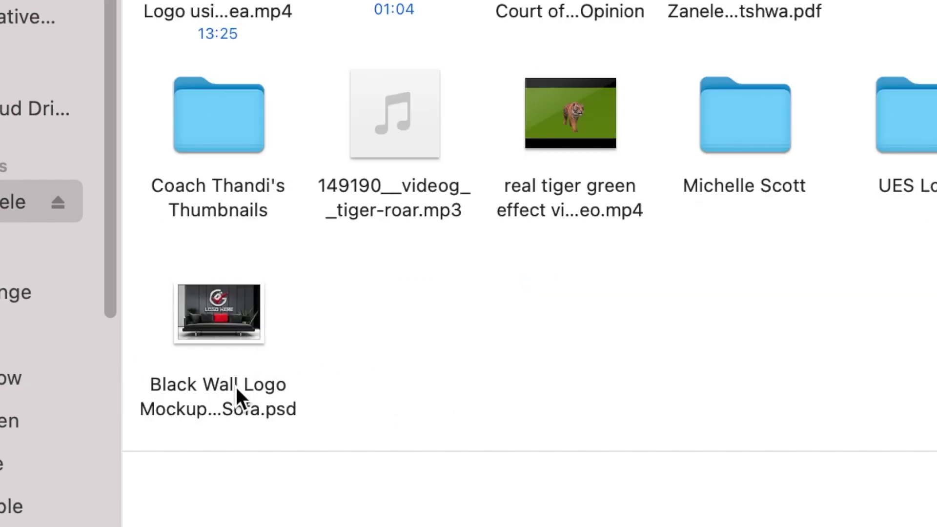
left_click(282, 415)
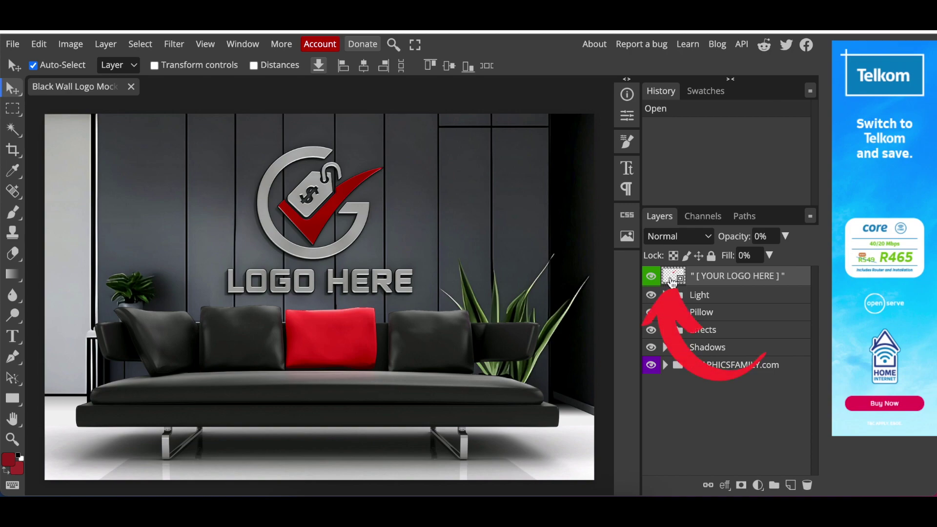
Open the [YOUR LOGO HERE] smart object and hide the GraphicsFamily sample logo layer.
double_click(674, 279)
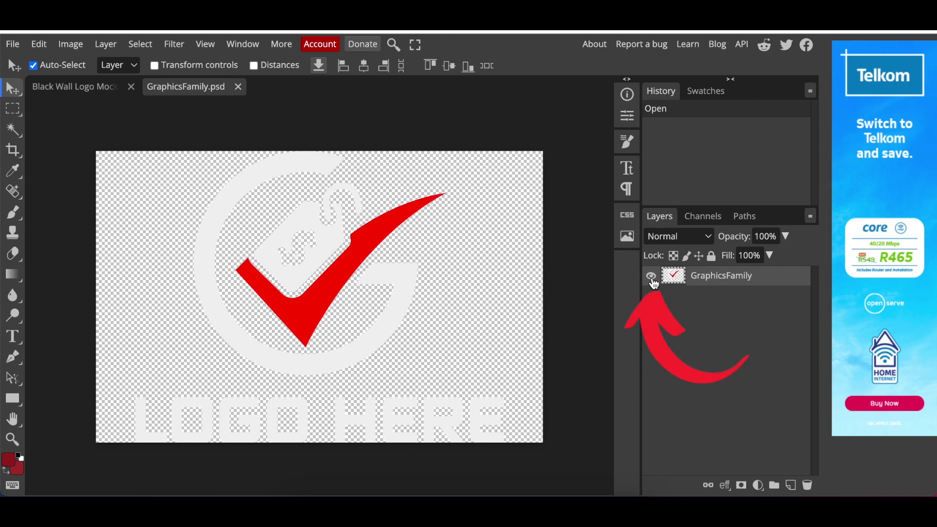
left_click(652, 277)
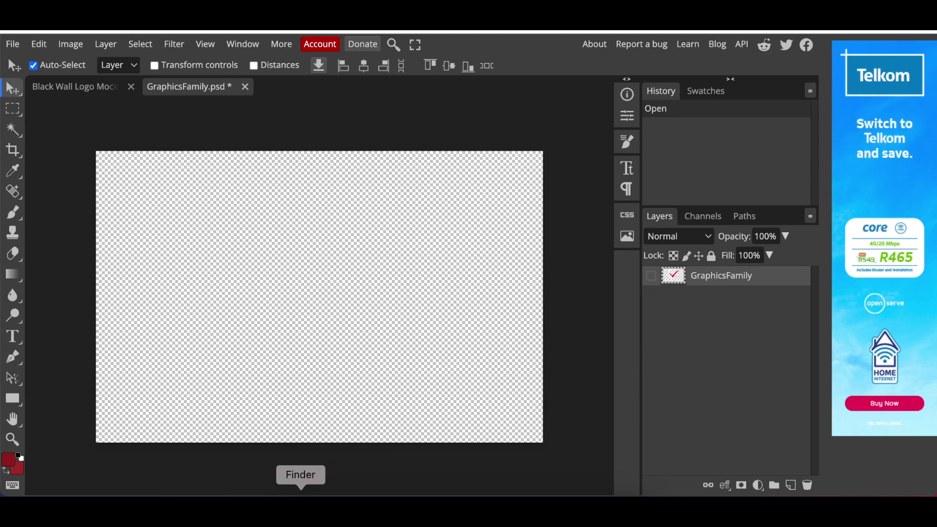
Place RAI Properties (2).png from Downloads onto the placeholder canvas.
left_click(301, 492)
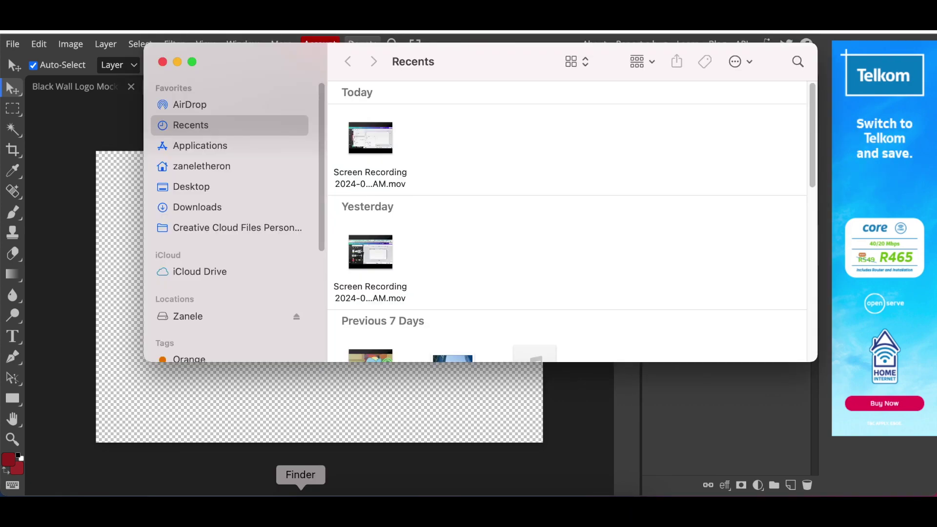
left_click(196, 209)
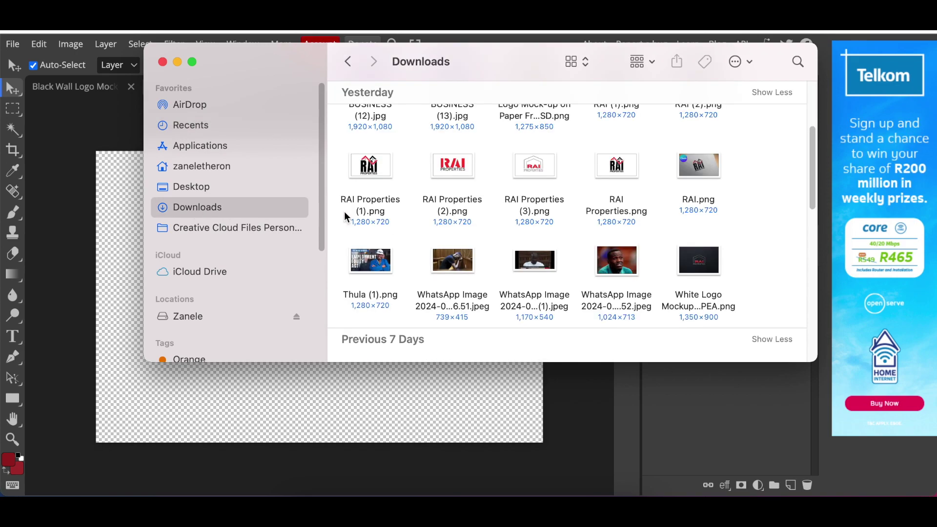
left_click_drag(516, 67, 772, 72)
left_click_drag(717, 187, 287, 342)
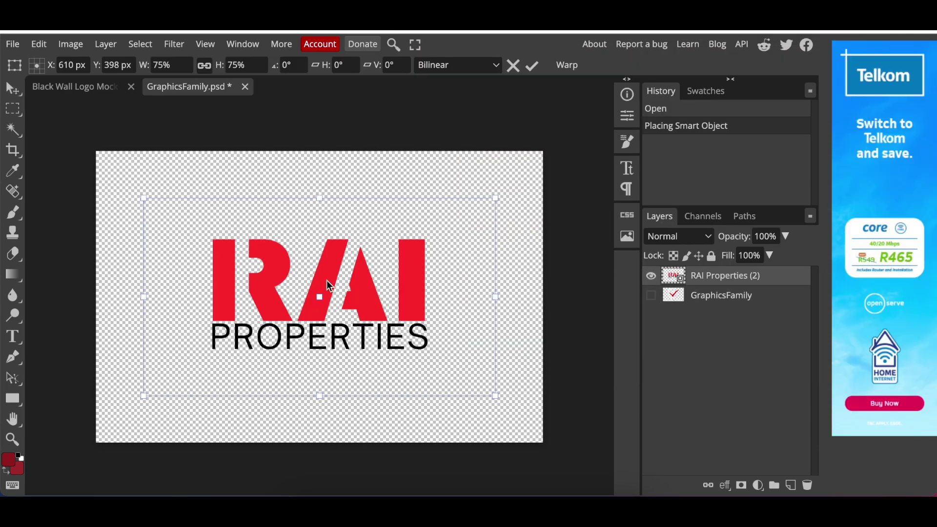
Scale the RAI PROPERTIES logo to about 139% to fill the canvas and save.
left_click_drag(496, 395, 644, 499)
left_click_drag(142, 198, 1, 101)
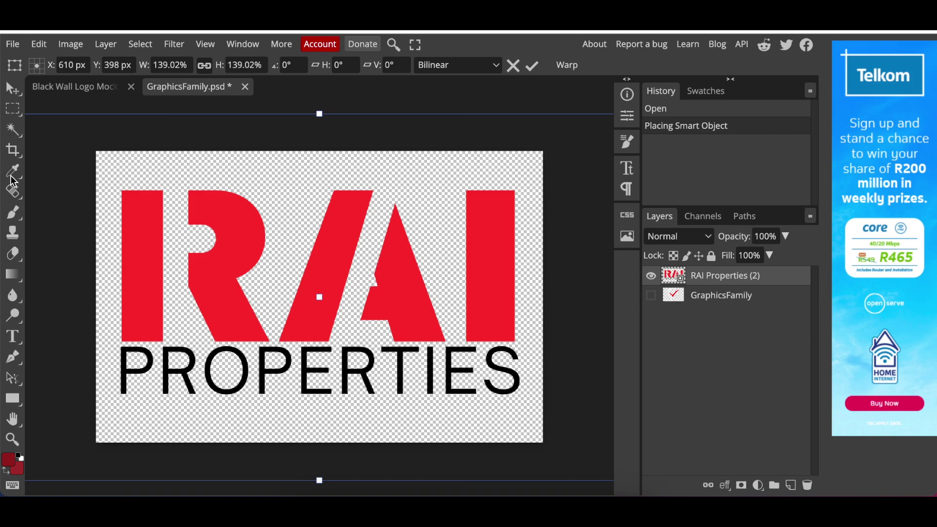
key("super+s")
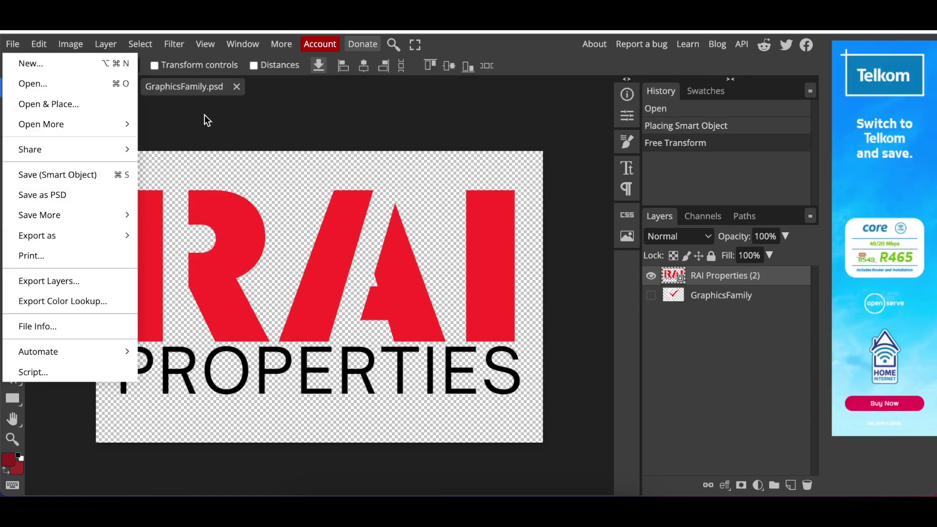
Return to the Black Wall Logo Mockup document showing the updated RAI PROPERTIES logo.
left_click(204, 115)
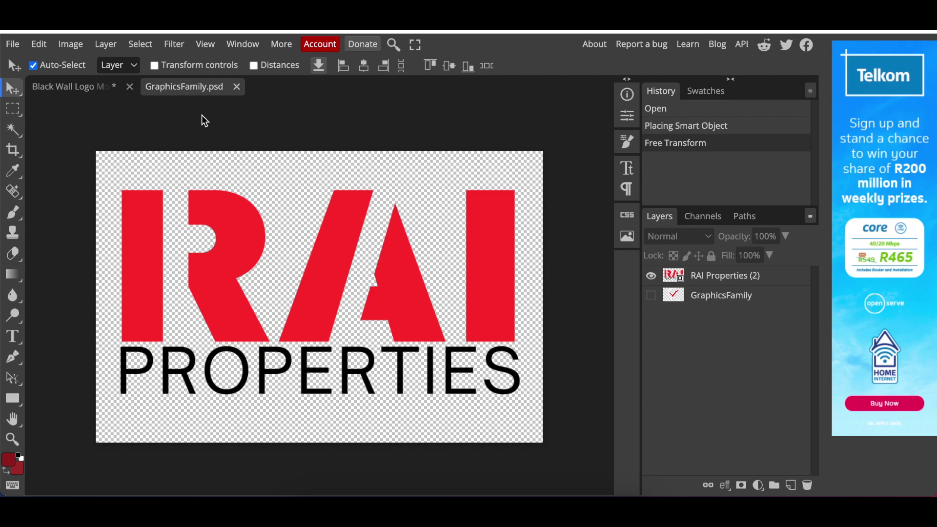
left_click(77, 87)
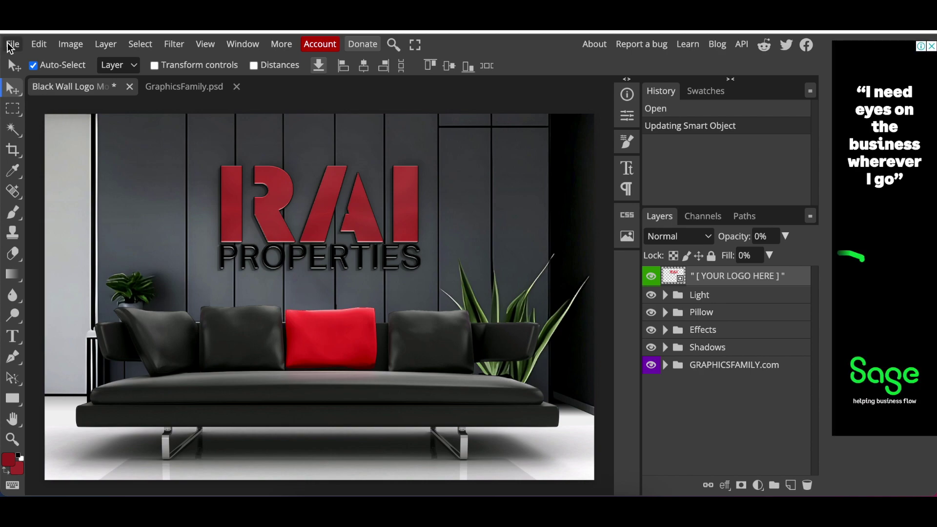
Start exporting the sofa mockup as PNG via File > Export as.
left_click(9, 42)
mouse_move(50, 239)
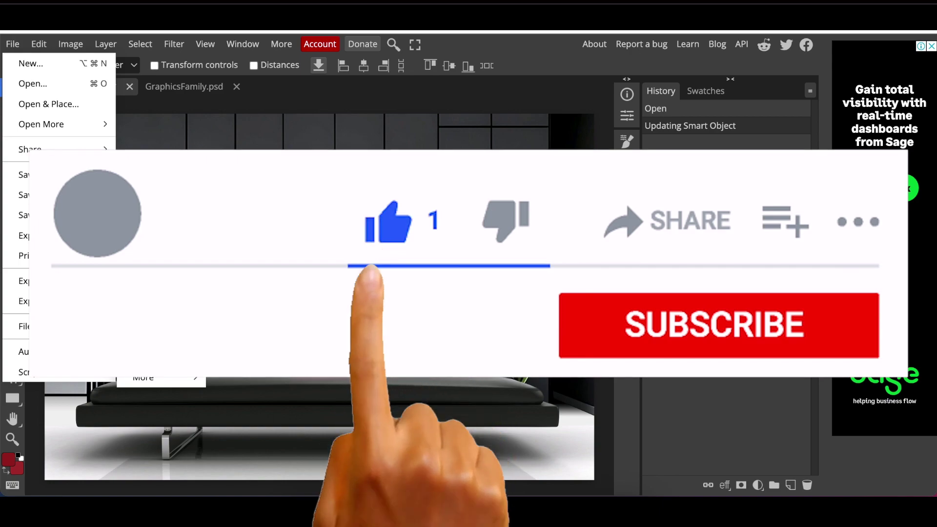
left_click(141, 236)
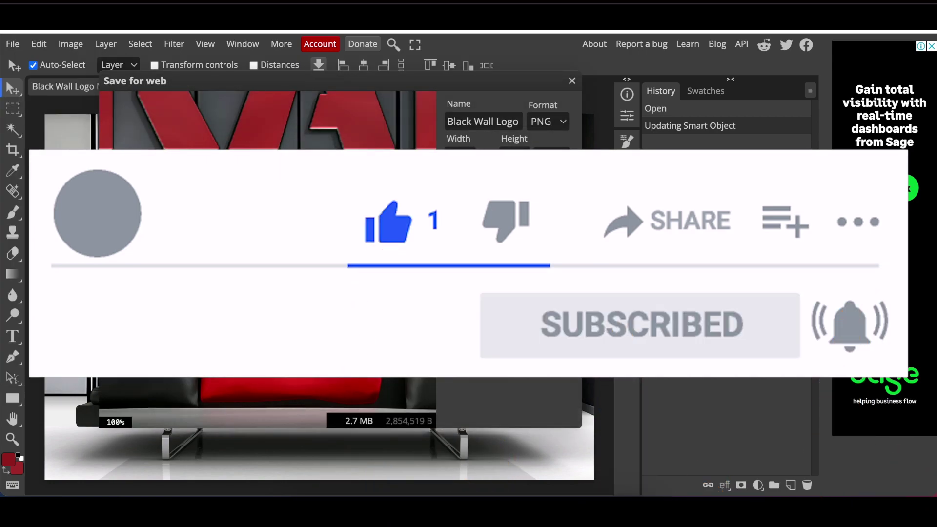